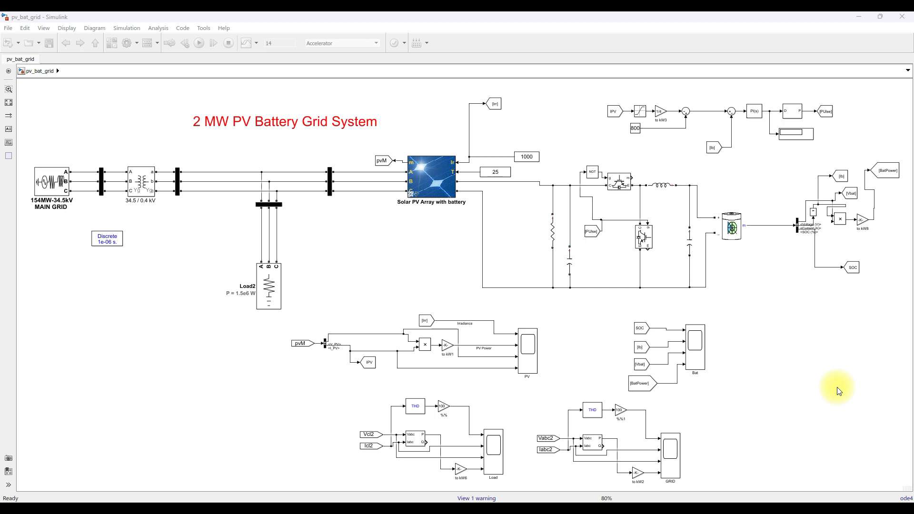
# Step: Mark the main grid, transformer, load connection, Load2 and the solar PV-battery section with freehand pen annotations
pyautogui.hotkey('ctrl', 'shift', 'p')
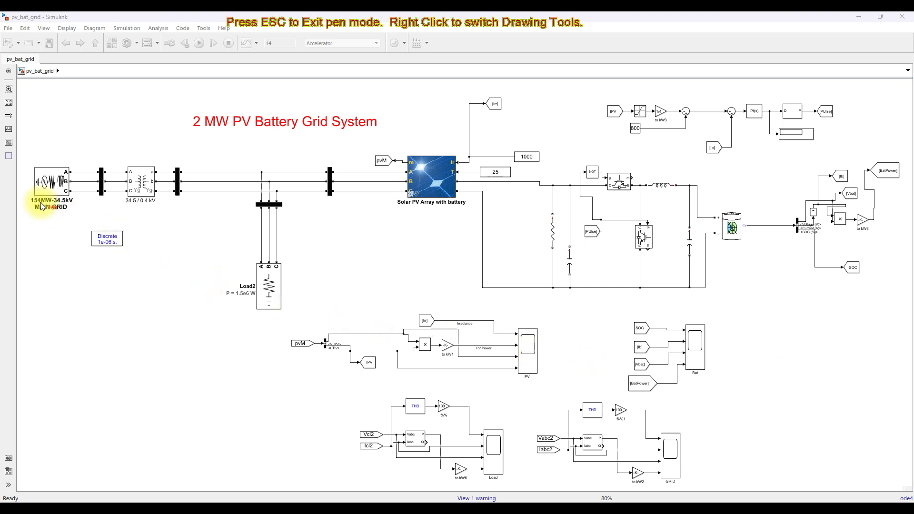
pyautogui.moveTo(36, 218); pyautogui.dragTo(46, 218)
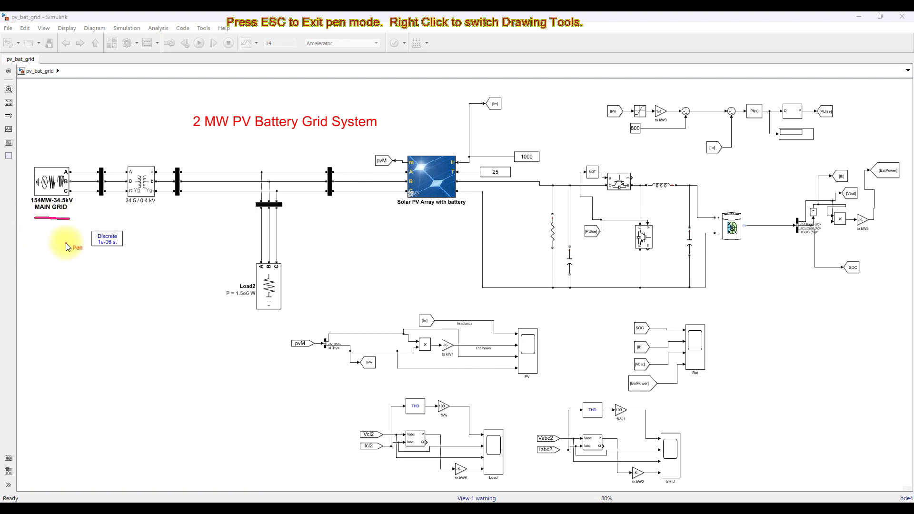
pyautogui.moveTo(124, 209); pyautogui.dragTo(160, 213)
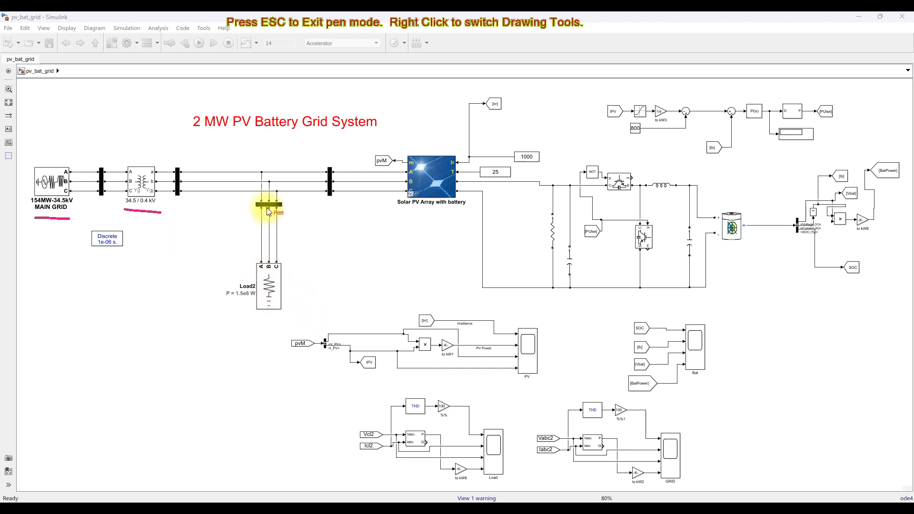
pyautogui.moveTo(248, 154)
pyautogui.mouseDown()
pyautogui.moveTo(244, 210)
pyautogui.moveTo(282, 229)
pyautogui.moveTo(286, 188)
pyautogui.moveTo(247, 155)
pyautogui.mouseUp()
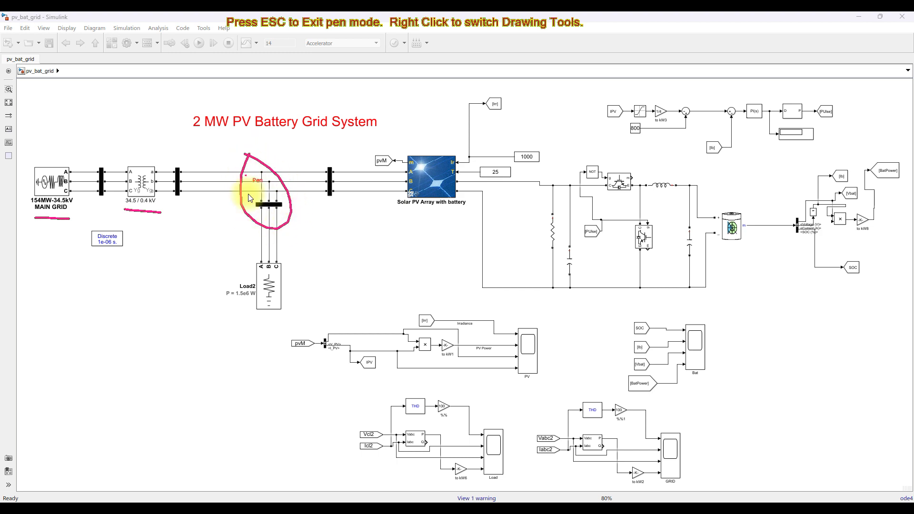
pyautogui.moveTo(241, 314); pyautogui.dragTo(281, 314)
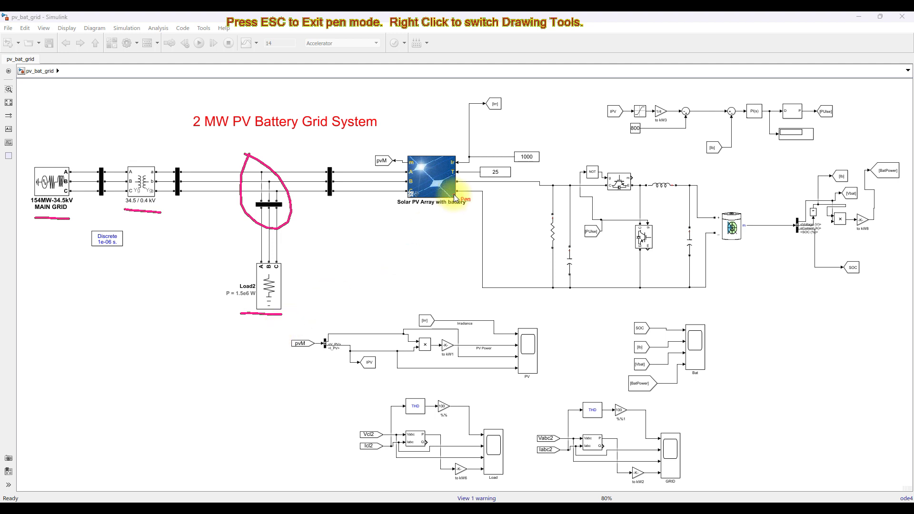
pyautogui.moveTo(390, 143)
pyautogui.mouseDown()
pyautogui.moveTo(388, 259)
pyautogui.moveTo(446, 312)
pyautogui.moveTo(569, 316)
pyautogui.moveTo(708, 305)
pyautogui.moveTo(779, 285)
pyautogui.moveTo(792, 196)
pyautogui.moveTo(770, 134)
pyautogui.moveTo(761, 120)
pyautogui.moveTo(693, 90)
pyautogui.moveTo(526, 87)
pyautogui.moveTo(415, 117)
pyautogui.moveTo(385, 157)
pyautogui.mouseUp()
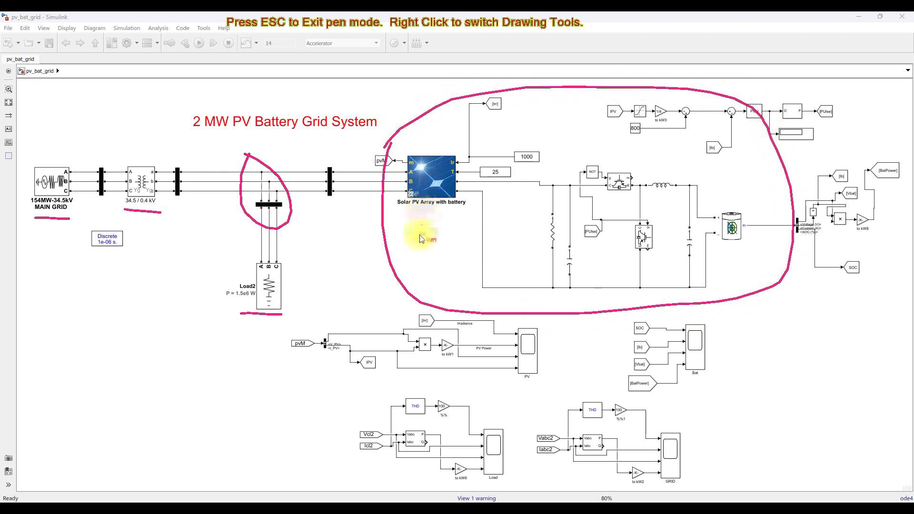
pyautogui.press('Escape')
# Step: Sketch a pen diagram of two sources on a shared DC bus, one through a converter, feeding an inverter with AC output; circle the DC side
pyautogui.click(739, 225)
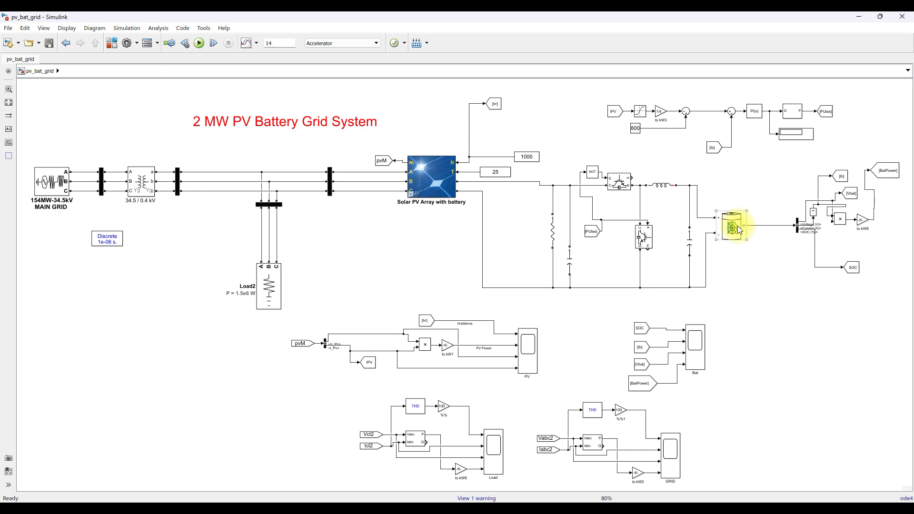
pyautogui.press('F9')
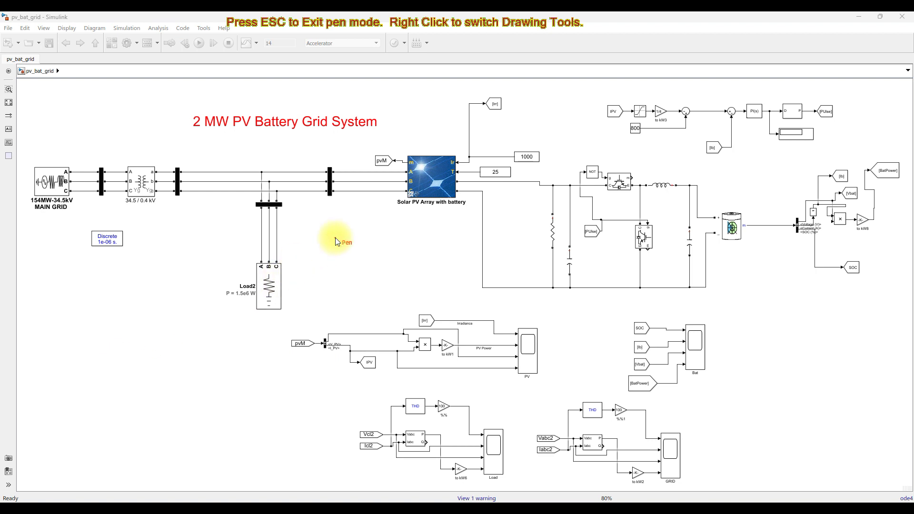
pyautogui.moveTo(186, 281); pyautogui.dragTo(179, 434)
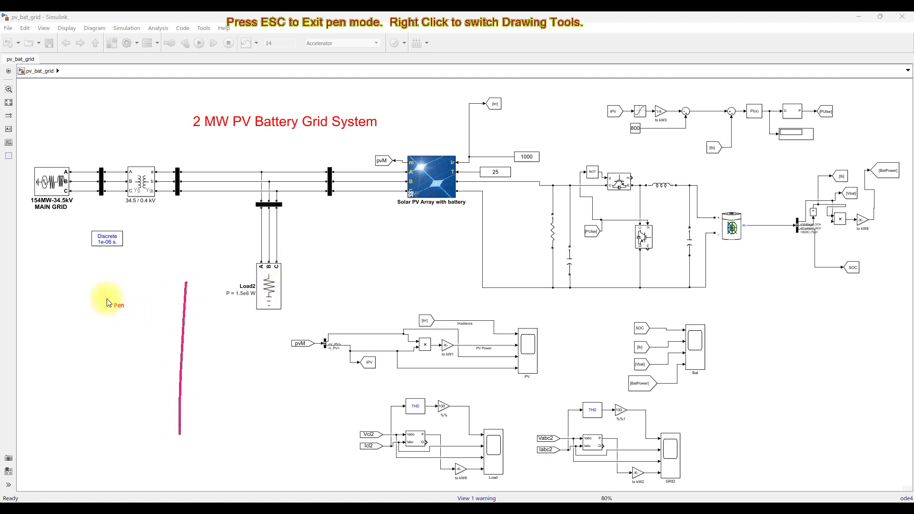
pyautogui.moveTo(122, 326)
pyautogui.mouseDown()
pyautogui.moveTo(126, 290)
pyautogui.moveTo(141, 292)
pyautogui.moveTo(141, 321)
pyautogui.moveTo(119, 325)
pyautogui.moveTo(143, 307)
pyautogui.moveTo(184, 307)
pyautogui.mouseUp()
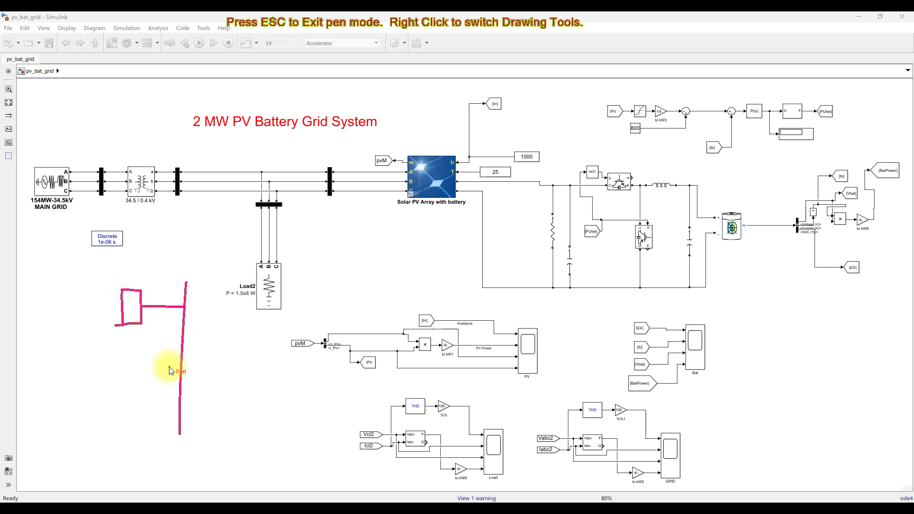
pyautogui.moveTo(76, 399)
pyautogui.mouseDown()
pyautogui.moveTo(83, 369)
pyautogui.moveTo(97, 369)
pyautogui.moveTo(97, 398)
pyautogui.moveTo(73, 398)
pyautogui.mouseUp()
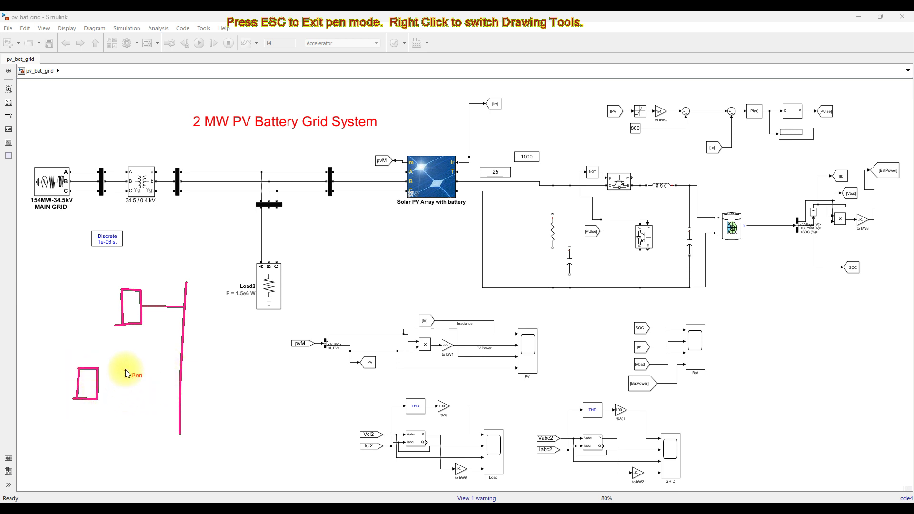
pyautogui.moveTo(128, 398)
pyautogui.mouseDown()
pyautogui.moveTo(124, 370)
pyautogui.moveTo(142, 370)
pyautogui.moveTo(143, 399)
pyautogui.moveTo(130, 396)
pyautogui.moveTo(179, 386)
pyautogui.moveTo(126, 386)
pyautogui.mouseUp()
pyautogui.click(143, 386)
pyautogui.moveTo(184, 358)
pyautogui.mouseDown()
pyautogui.moveTo(200, 382)
pyautogui.moveTo(238, 343)
pyautogui.moveTo(242, 368)
pyautogui.moveTo(197, 378)
pyautogui.moveTo(240, 356)
pyautogui.moveTo(272, 360)
pyautogui.mouseUp()
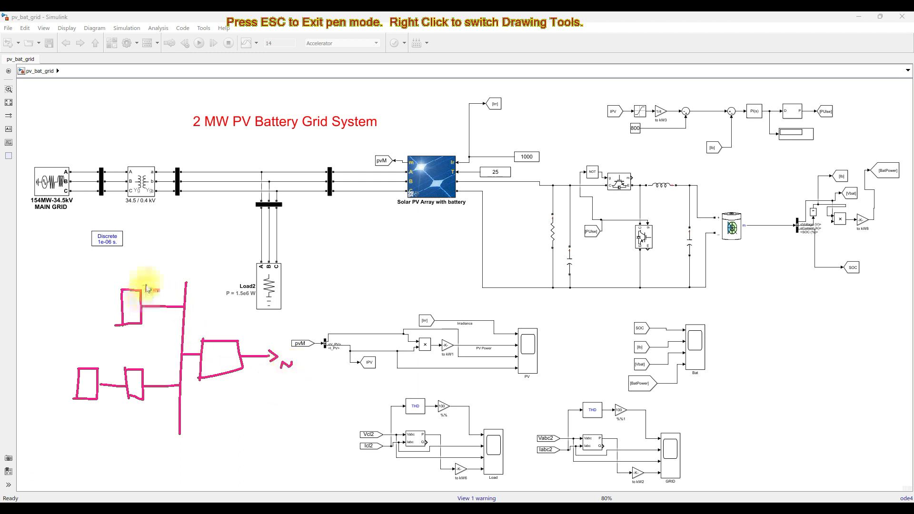
pyautogui.moveTo(187, 276)
pyautogui.mouseDown()
pyautogui.moveTo(66, 324)
pyautogui.moveTo(104, 433)
pyautogui.moveTo(161, 439)
pyautogui.moveTo(198, 295)
pyautogui.mouseUp()
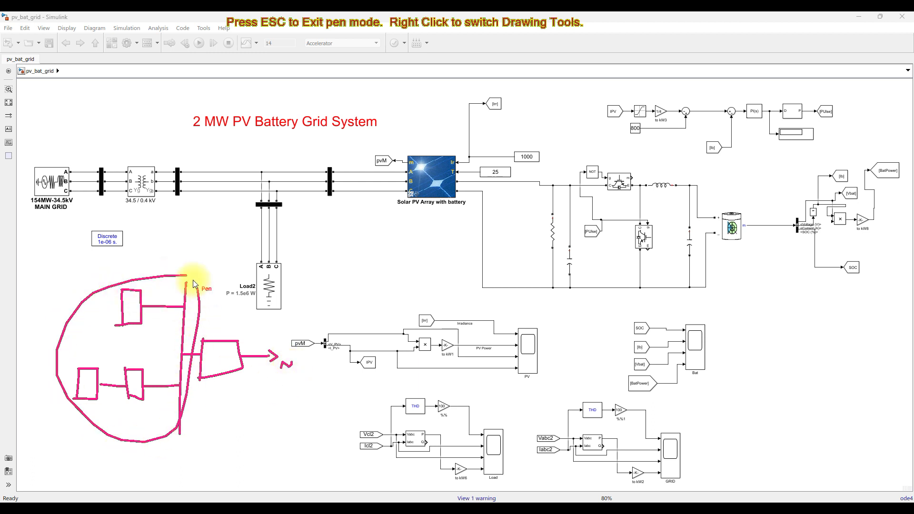
pyautogui.press('Escape')
# Step: Review the Battery block's nominal voltage and rated capacity, checking the capacity calculation in the MATLAB Command Window
pyautogui.doubleClick(736, 228)
pyautogui.doubleClick(599, 184)
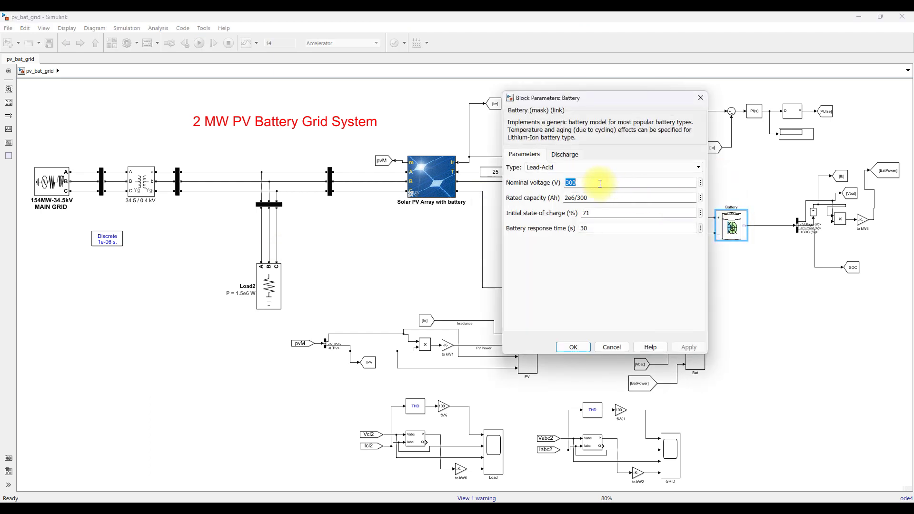
pyautogui.doubleClick(594, 197)
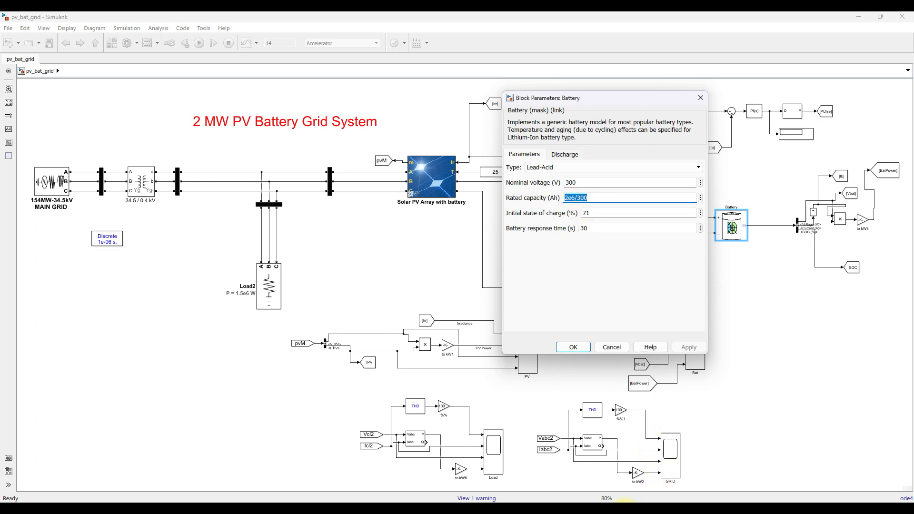
pyautogui.click(436, 456)
pyautogui.click(255, 462)
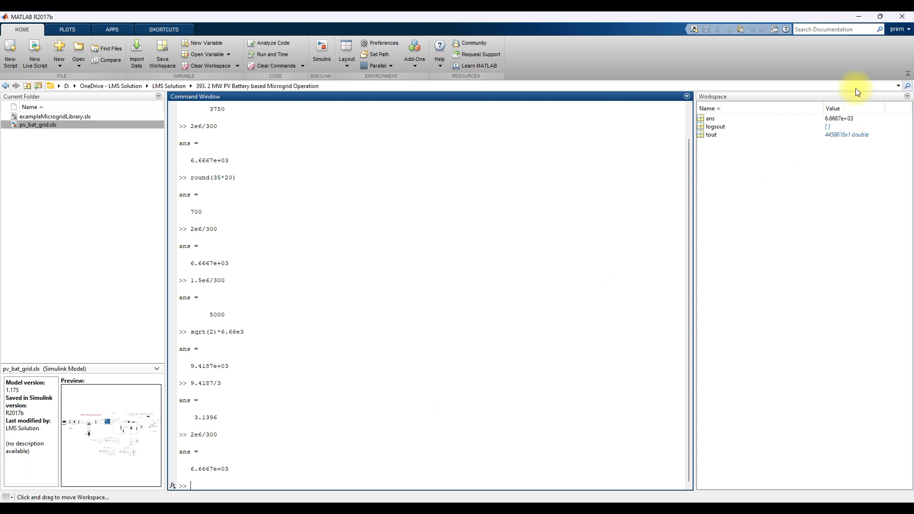
pyautogui.click(860, 16)
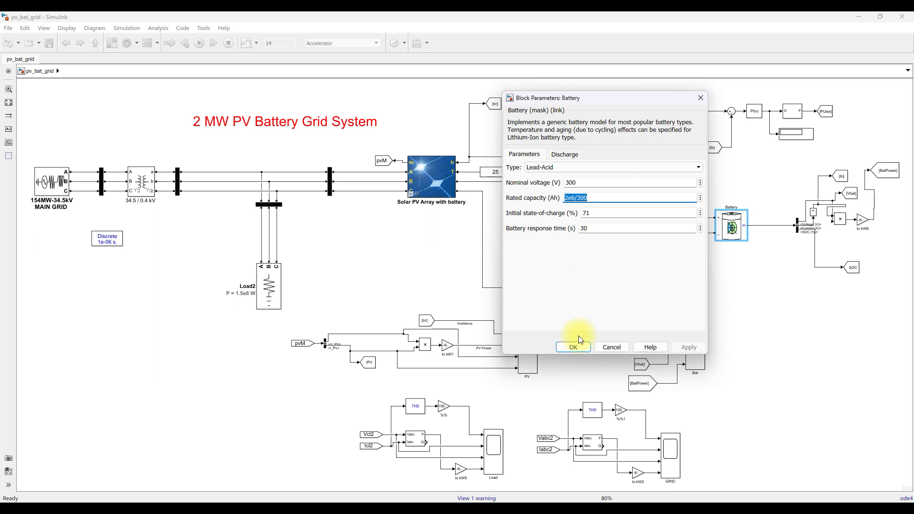
pyautogui.click(571, 346)
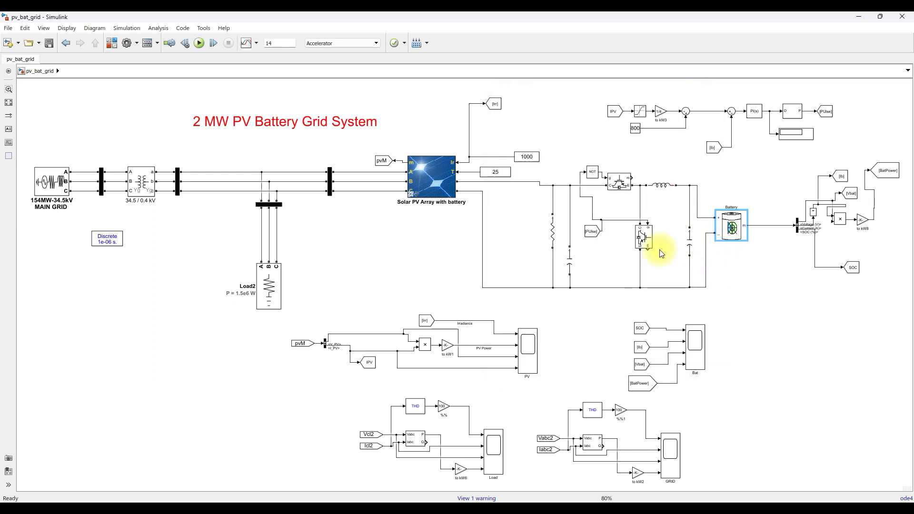
# Step: Circle the battery's DC converter circuit and its pulse control loop with the annotation pen
pyautogui.press('F9')
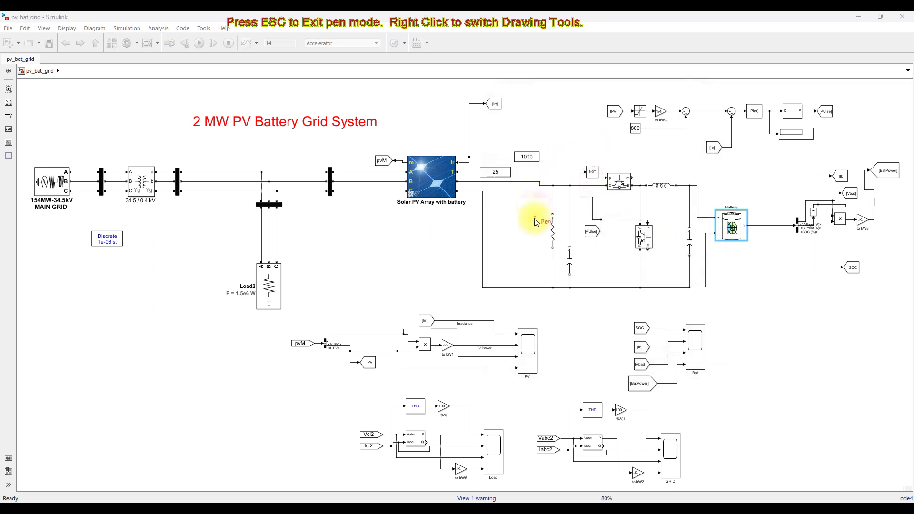
pyautogui.moveTo(555, 172)
pyautogui.mouseDown()
pyautogui.moveTo(573, 306)
pyautogui.moveTo(667, 301)
pyautogui.moveTo(706, 267)
pyautogui.moveTo(684, 174)
pyautogui.moveTo(629, 156)
pyautogui.moveTo(551, 167)
pyautogui.mouseUp()
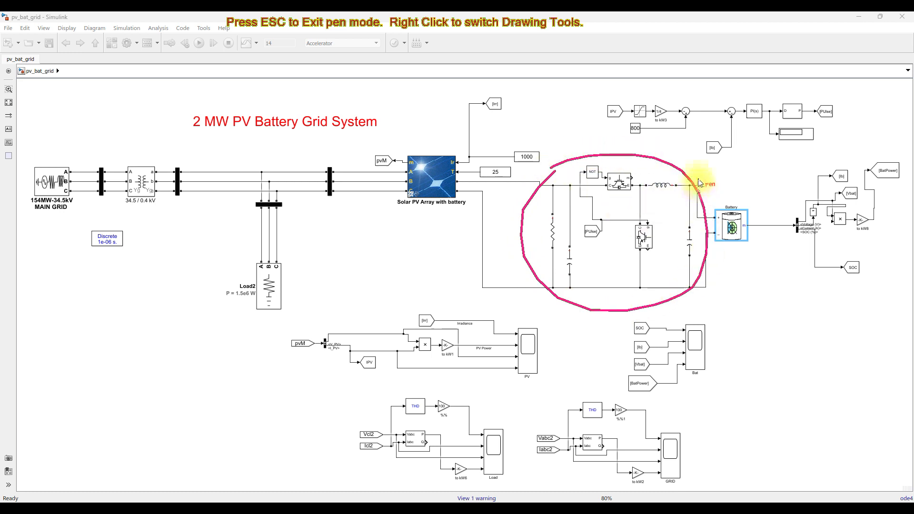
pyautogui.moveTo(770, 82)
pyautogui.mouseDown()
pyautogui.moveTo(662, 89)
pyautogui.moveTo(586, 116)
pyautogui.moveTo(606, 142)
pyautogui.moveTo(698, 161)
pyautogui.moveTo(786, 159)
pyautogui.moveTo(860, 130)
pyautogui.moveTo(841, 94)
pyautogui.moveTo(756, 88)
pyautogui.mouseUp()
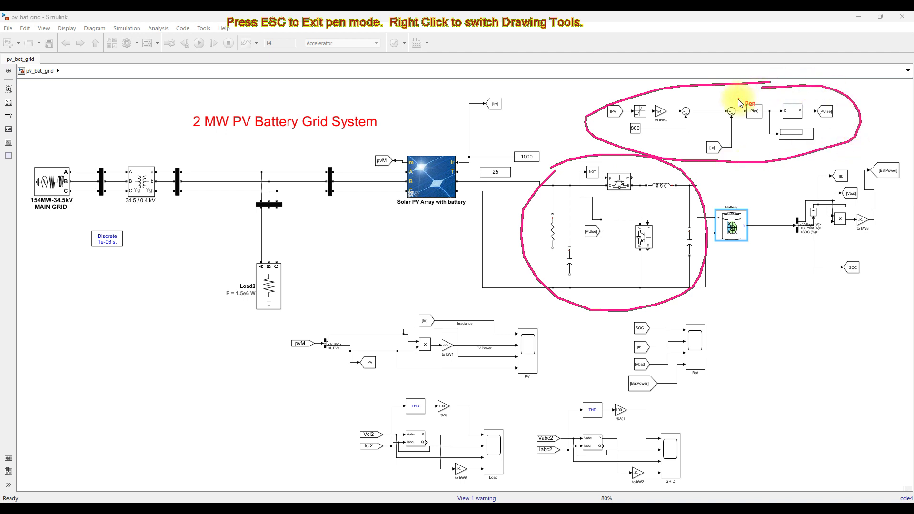
pyautogui.press('Escape')
# Step: Examine the battery current control loop from the IPV input and 800 constant through the [Ib] feedback to the PI controller
pyautogui.click(698, 112)
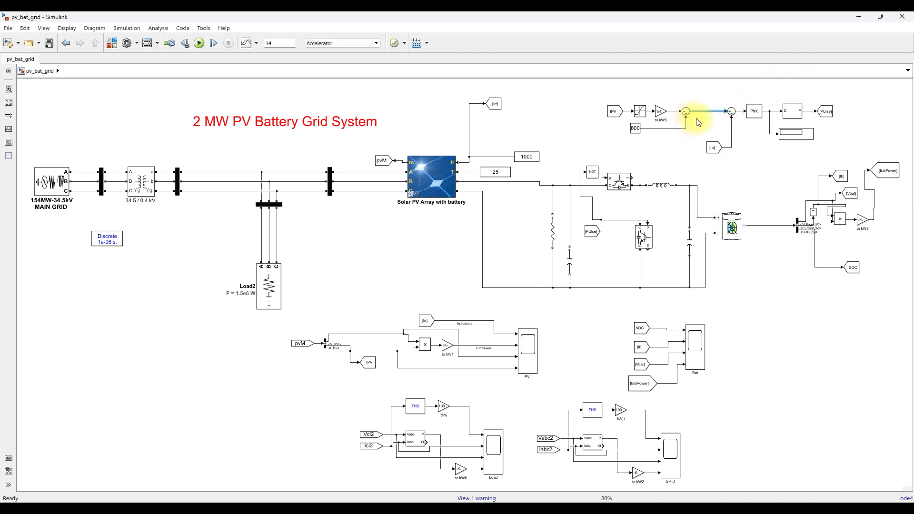
pyautogui.click(613, 115)
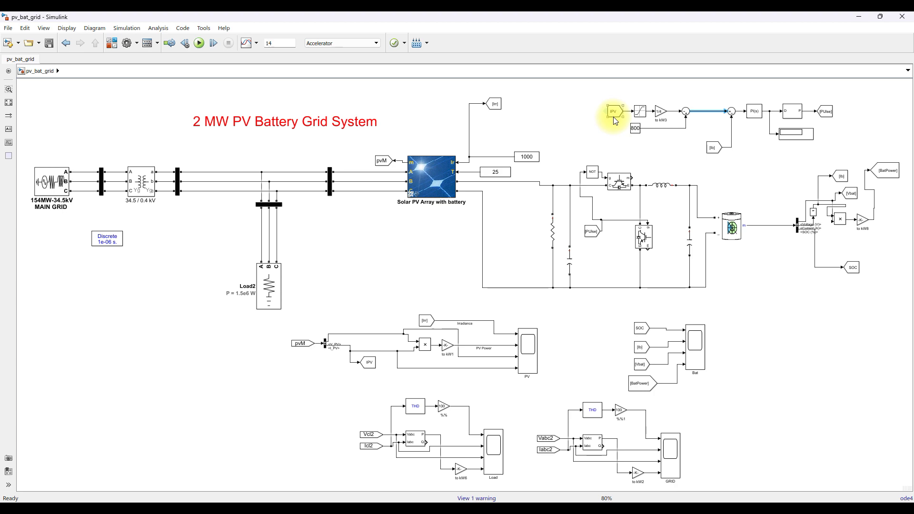
pyautogui.scroll(5, 614, 117)
pyautogui.scroll(-1, 618, 112)
pyautogui.click(687, 110)
pyautogui.click(298, 95)
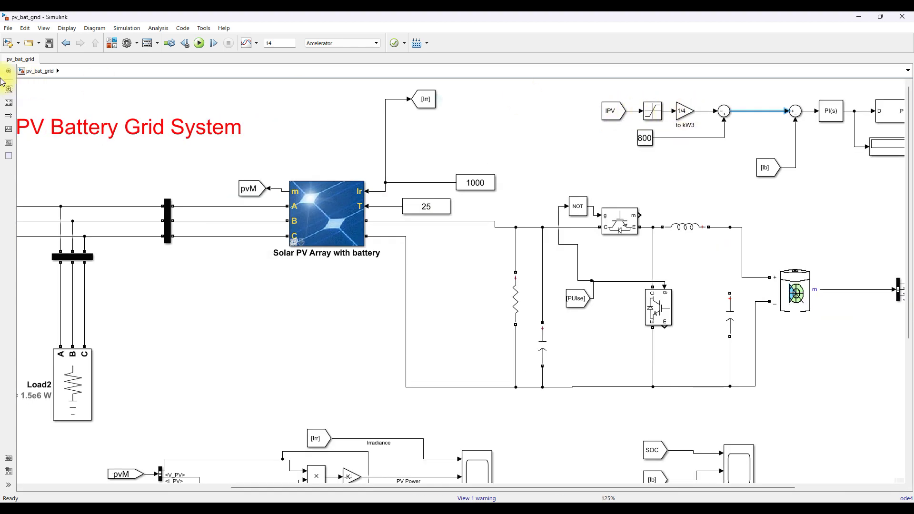
pyautogui.click(12, 102)
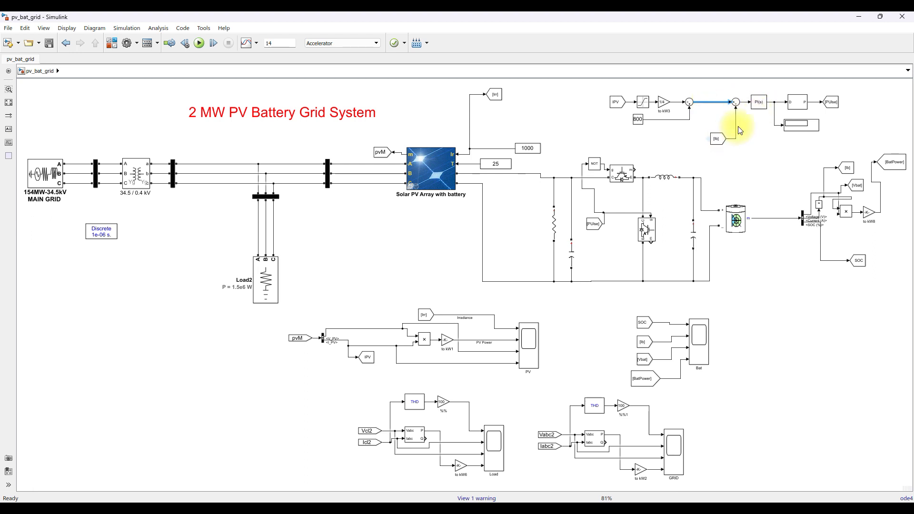
pyautogui.scroll(3, 805, 83)
pyautogui.click(691, 147)
pyautogui.click(705, 108)
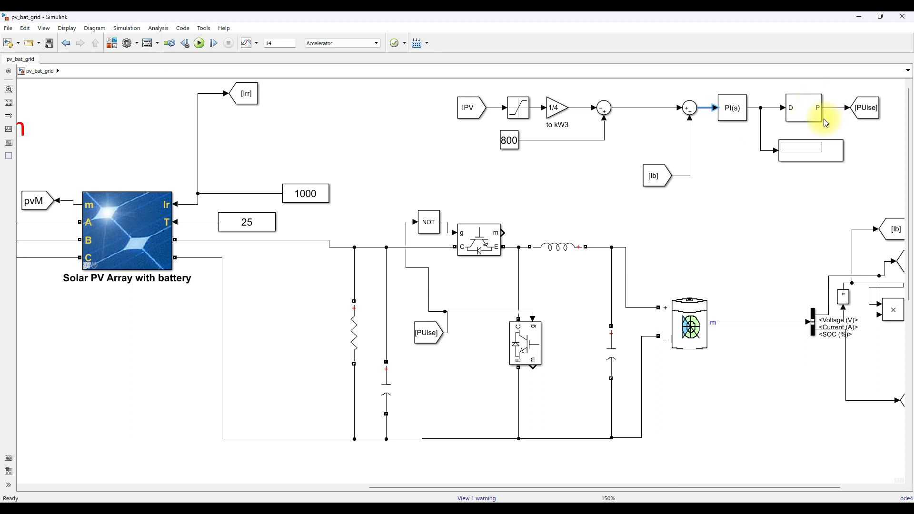
# Step: Draw pen arrows from the [PUlse] tag to both converter switches and mark the current reference signal between the summing blocks
pyautogui.press('F9')
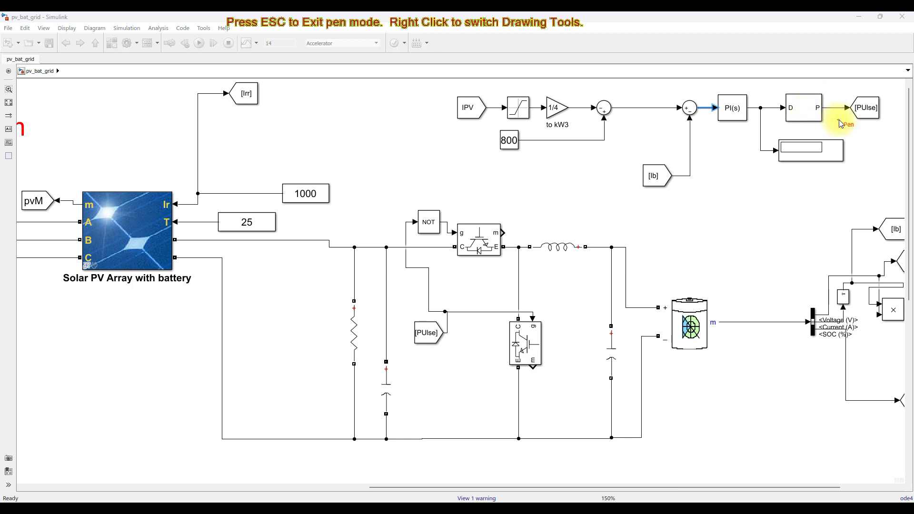
pyautogui.moveTo(860, 127)
pyautogui.mouseDown()
pyautogui.moveTo(874, 155)
pyautogui.moveTo(870, 184)
pyautogui.moveTo(753, 236)
pyautogui.moveTo(488, 237)
pyautogui.moveTo(488, 229)
pyautogui.moveTo(500, 244)
pyautogui.moveTo(607, 244)
pyautogui.moveTo(540, 343)
pyautogui.mouseUp()
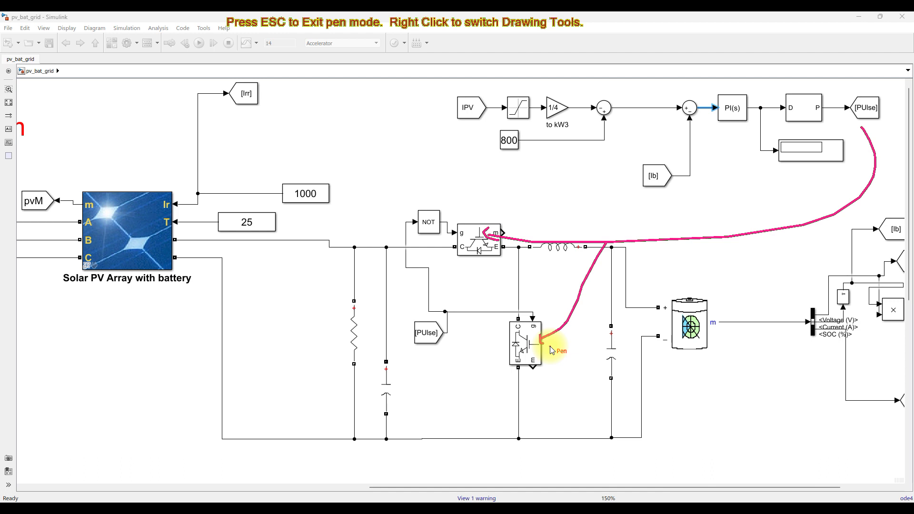
pyautogui.moveTo(644, 109)
pyautogui.mouseDown()
pyautogui.moveTo(645, 124)
pyautogui.moveTo(643, 112)
pyautogui.mouseUp()
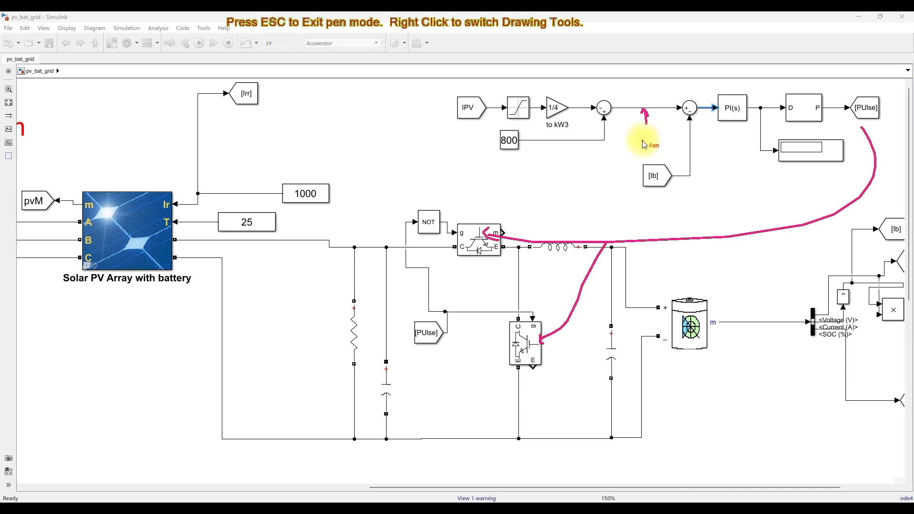
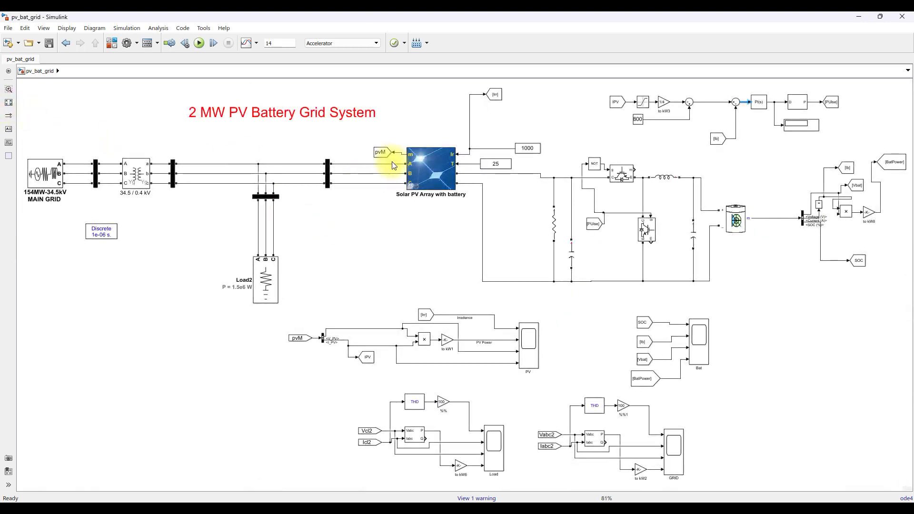
# Step: Open the Solar PV Array with battery subsystem and review the PV Array block's parallel strings, series-connected modules and module data
pyautogui.doubleClick(413, 207)
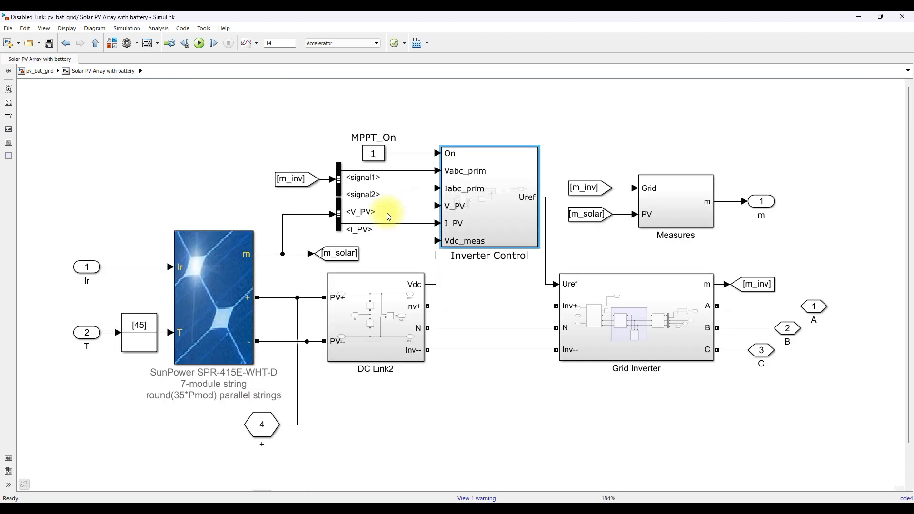
pyautogui.click(8, 103)
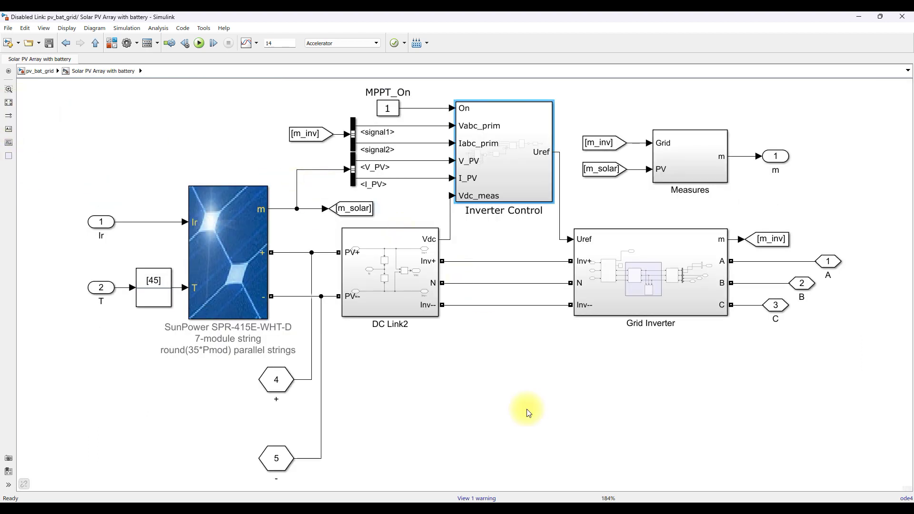
pyautogui.click(158, 270)
pyautogui.doubleClick(237, 248)
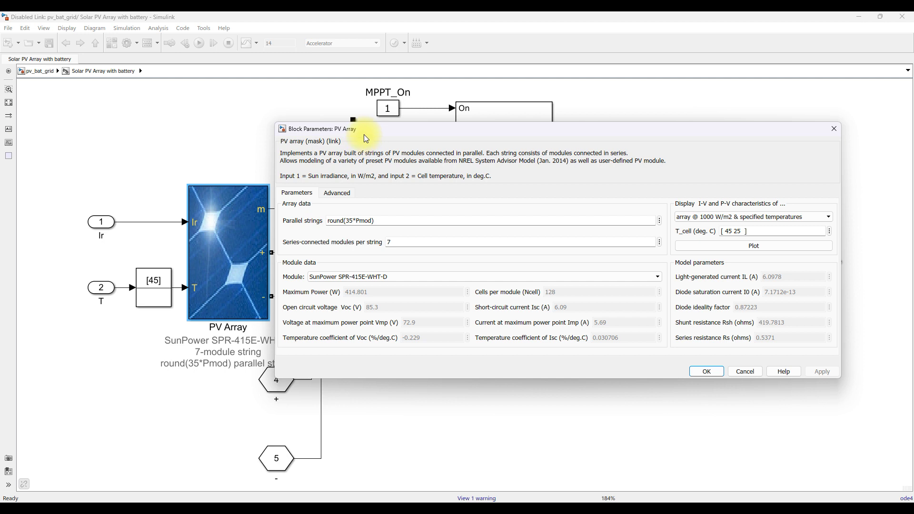
pyautogui.moveTo(363, 132); pyautogui.dragTo(334, 83)
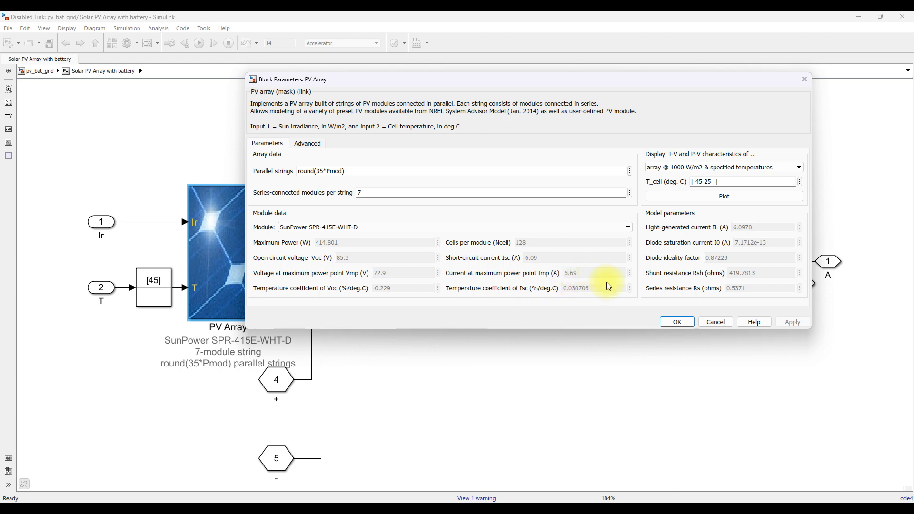
pyautogui.doubleClick(366, 193)
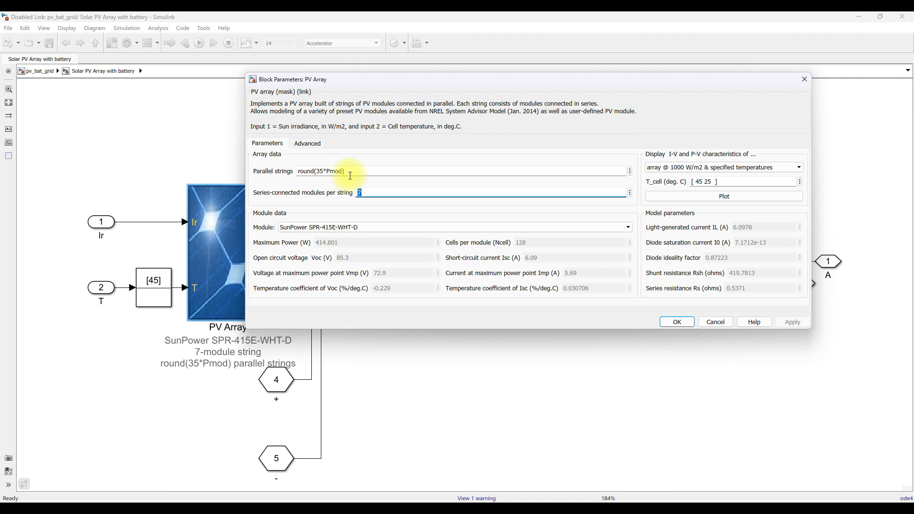
pyautogui.click(677, 322)
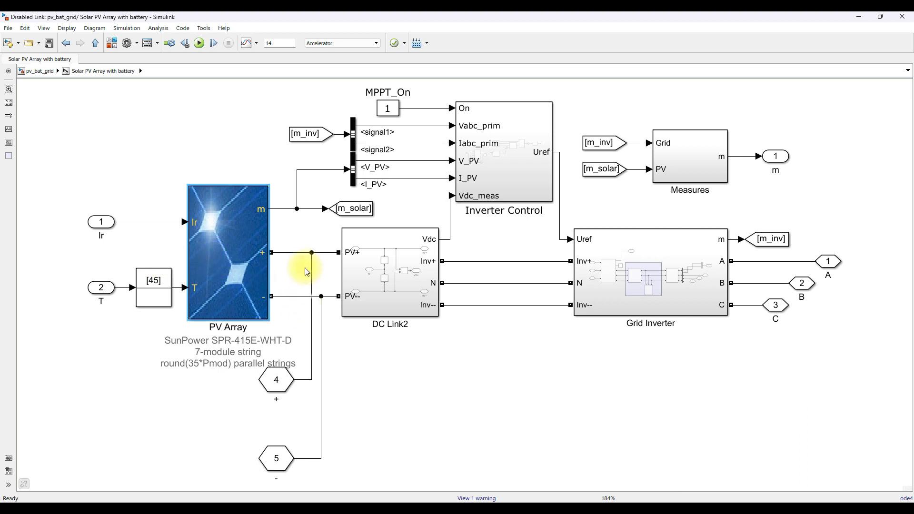
# Step: Circle DC Link2 with the annotation pen and draw arrows to it from the PV Array and the battery connection ports
pyautogui.hotkey('ctrl', 'shift', 'd')
pyautogui.moveTo(314, 233)
pyautogui.mouseDown()
pyautogui.moveTo(303, 273)
pyautogui.moveTo(379, 342)
pyautogui.moveTo(428, 302)
pyautogui.moveTo(389, 242)
pyautogui.moveTo(307, 243)
pyautogui.mouseUp()
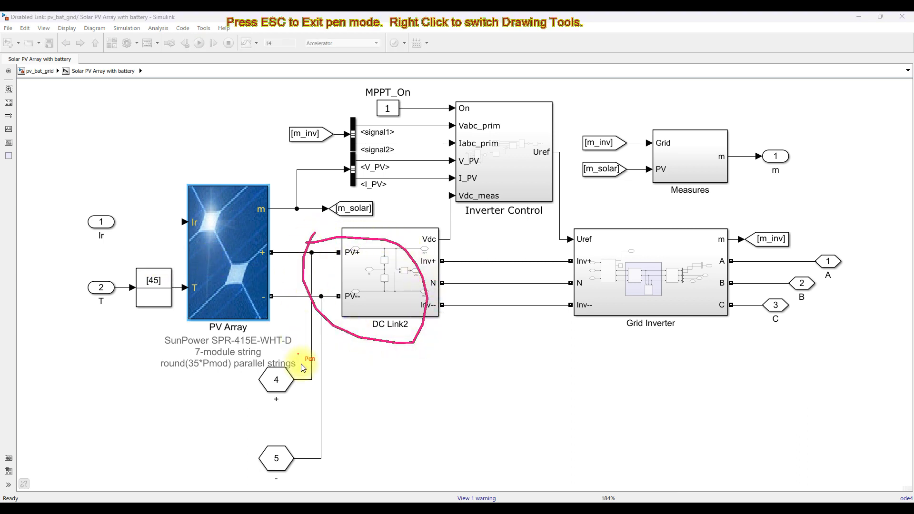
pyautogui.moveTo(269, 277)
pyautogui.mouseDown()
pyautogui.moveTo(290, 279)
pyautogui.moveTo(287, 271)
pyautogui.moveTo(298, 288)
pyautogui.mouseUp()
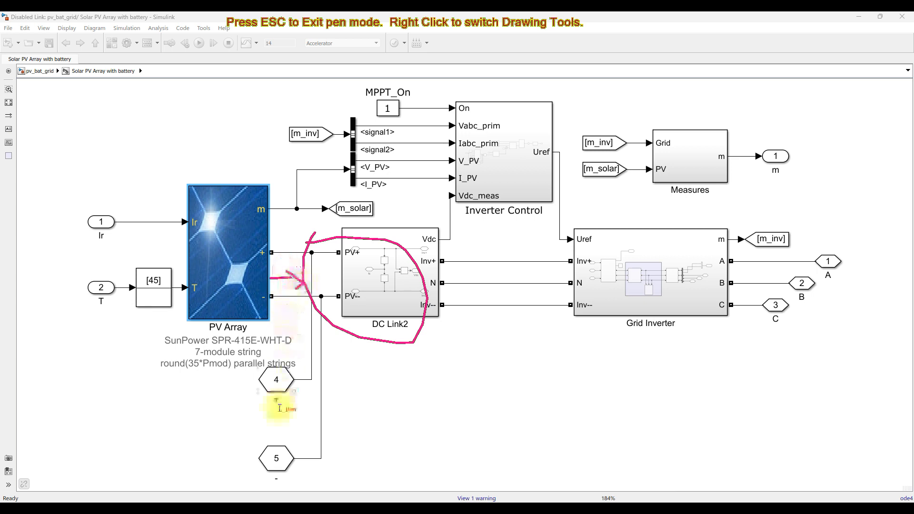
pyautogui.moveTo(245, 419)
pyautogui.mouseDown()
pyautogui.moveTo(315, 412)
pyautogui.moveTo(331, 337)
pyautogui.mouseUp()
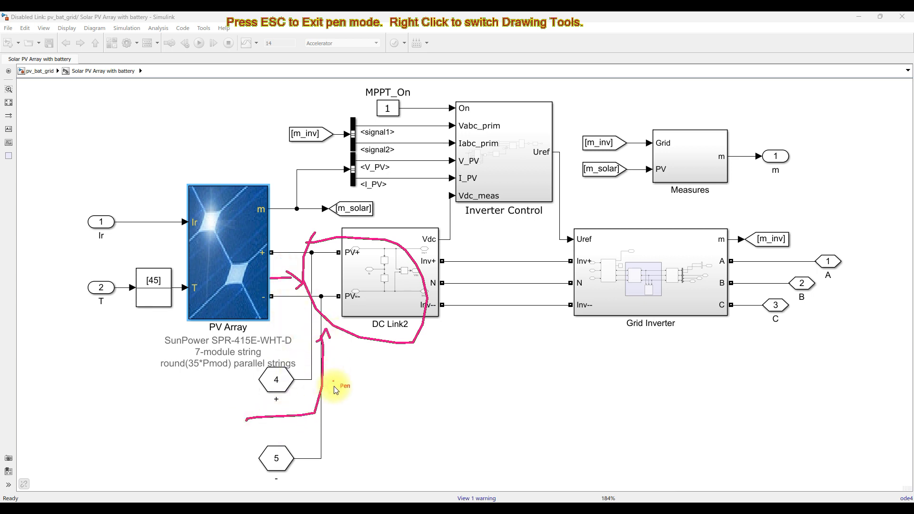
pyautogui.press('Escape')
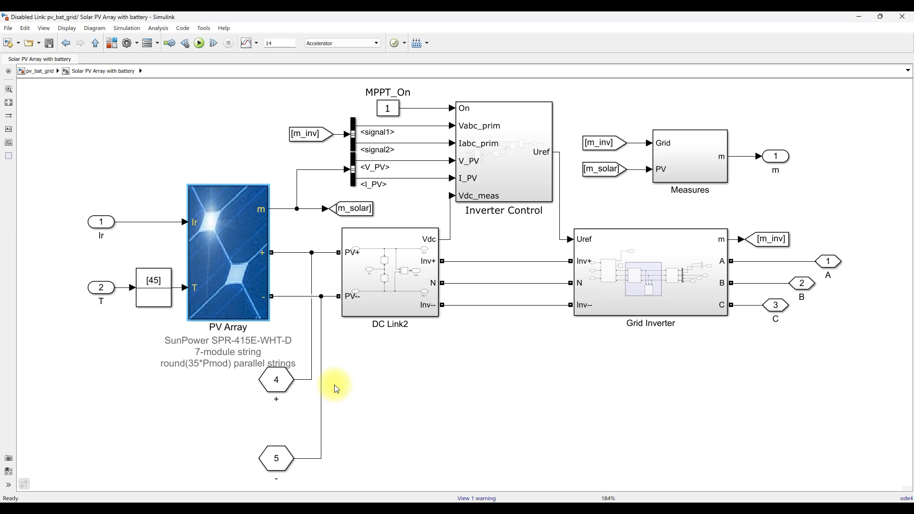
# Step: Examine the Three-Level NPC Converter, Harmonic Filter and transformer inside the Grid Inverter subsystem, and return to the parent level
pyautogui.click(522, 203)
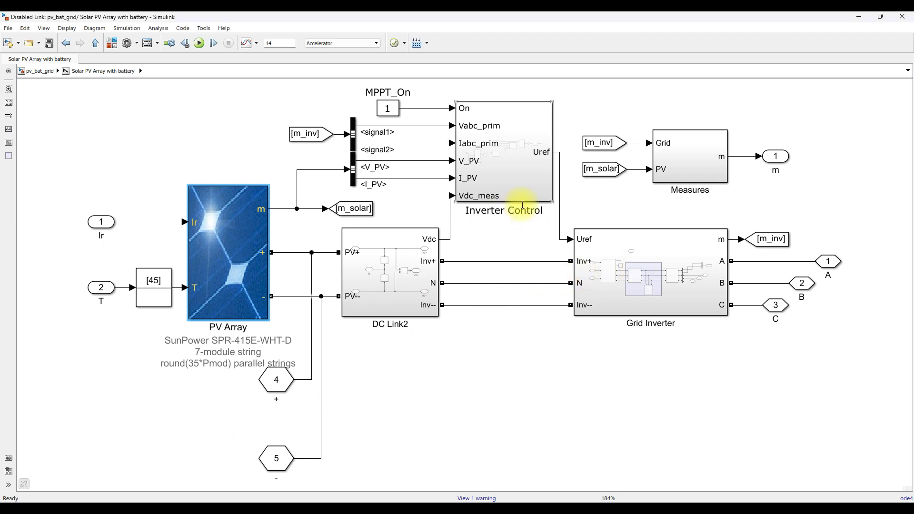
pyautogui.doubleClick(615, 268)
pyautogui.click(87, 207)
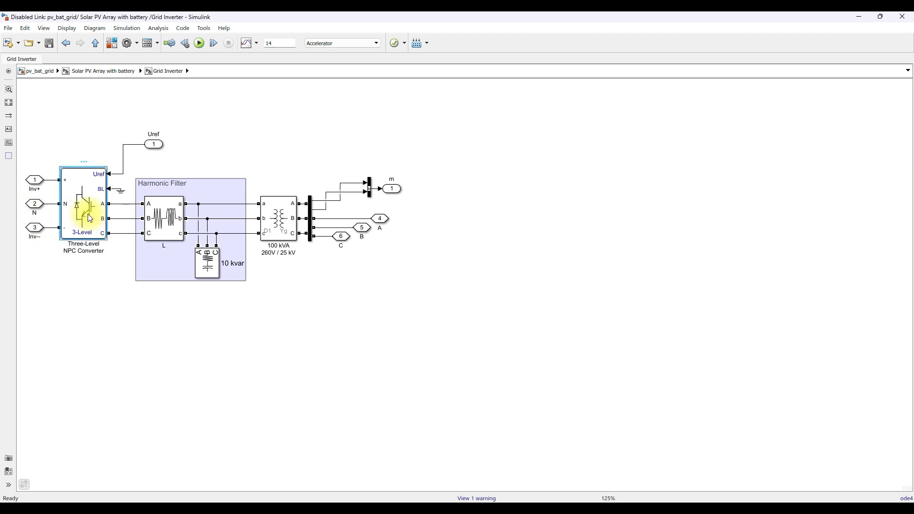
pyautogui.click(215, 185)
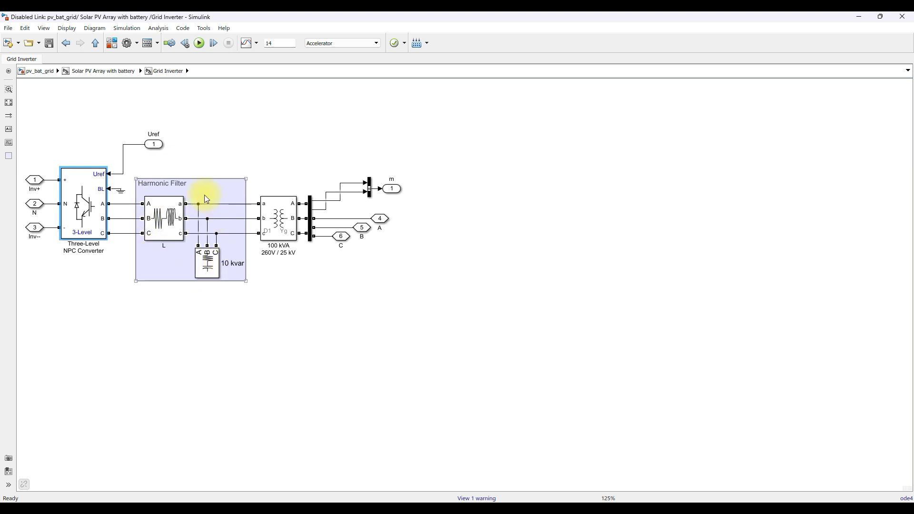
pyautogui.click(121, 222)
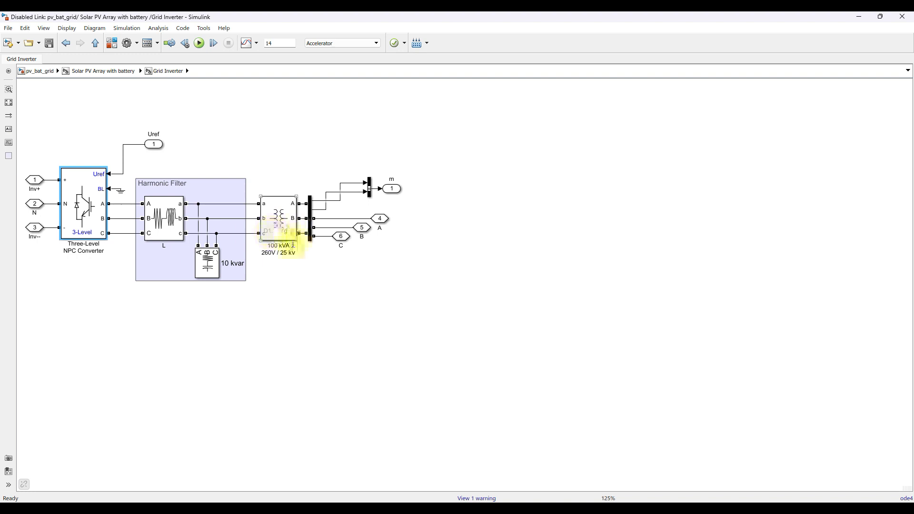
pyautogui.click(281, 252)
pyautogui.click(110, 95)
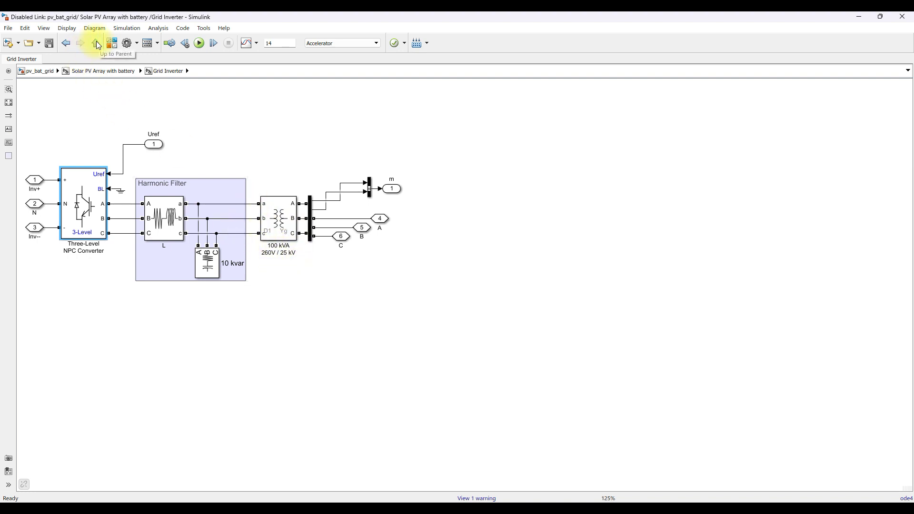
pyautogui.click(97, 46)
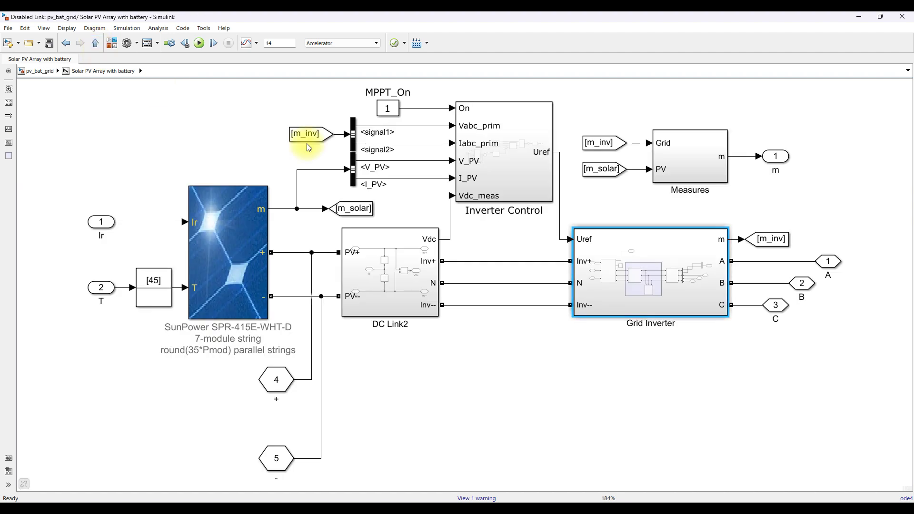
# Step: Open the Inverter Control subsystem and mark the V_PV and I_PV inputs and the Vdc_ref and Vdc_meas signals with the pen
pyautogui.click(498, 187)
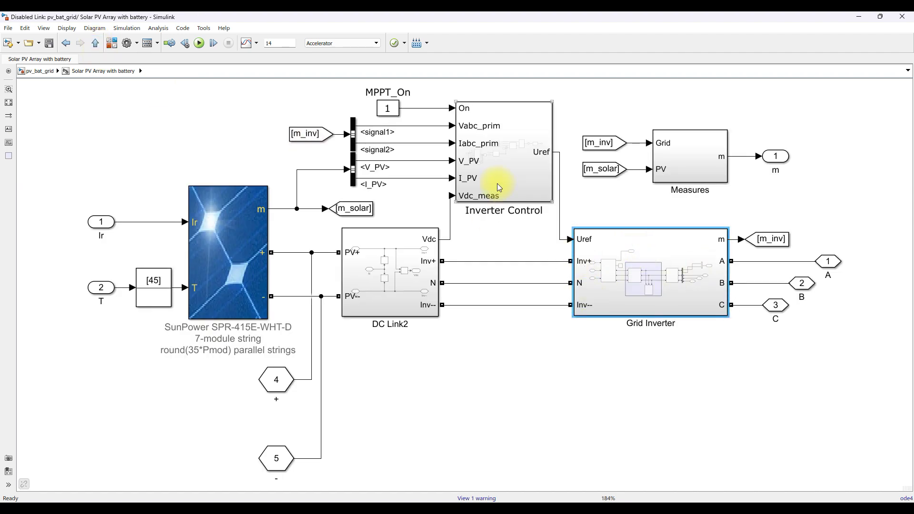
pyautogui.doubleClick(490, 191)
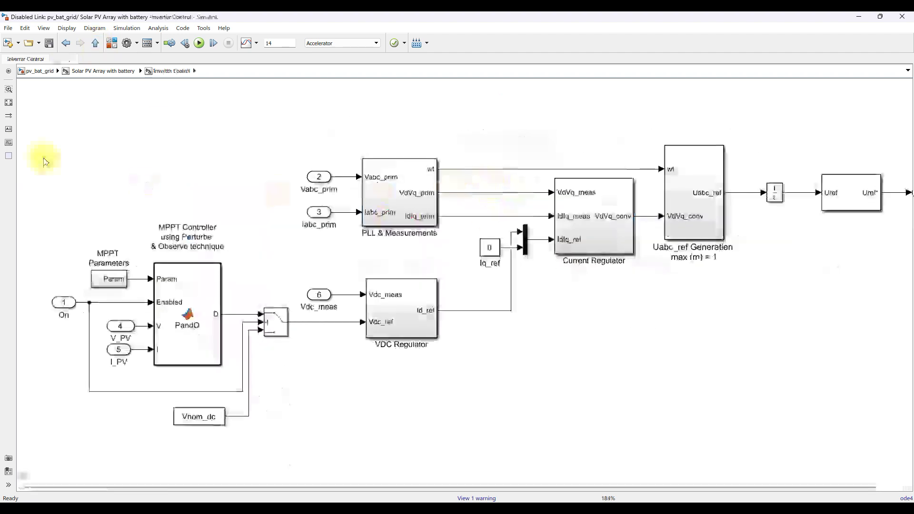
pyautogui.click(9, 102)
pyautogui.click(147, 287)
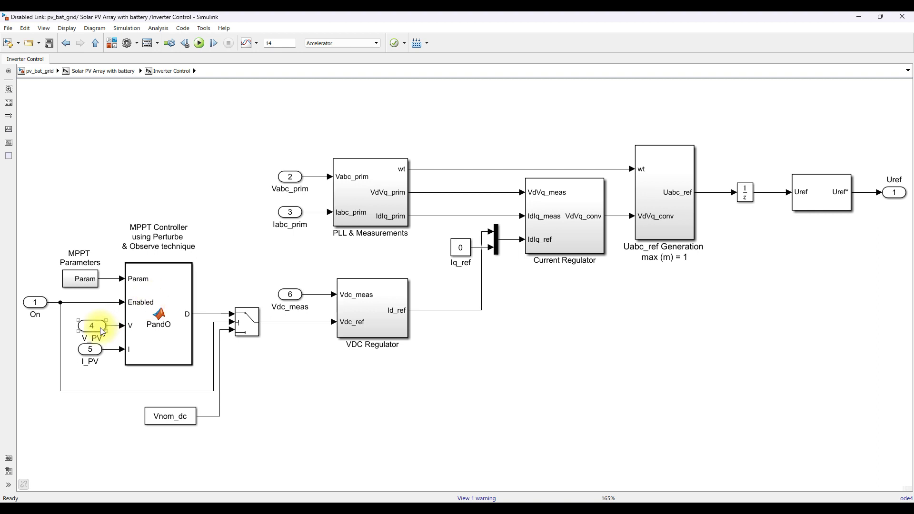
pyautogui.hotkey('ctrl', '2')
pyautogui.moveTo(99, 326); pyautogui.dragTo(118, 316)
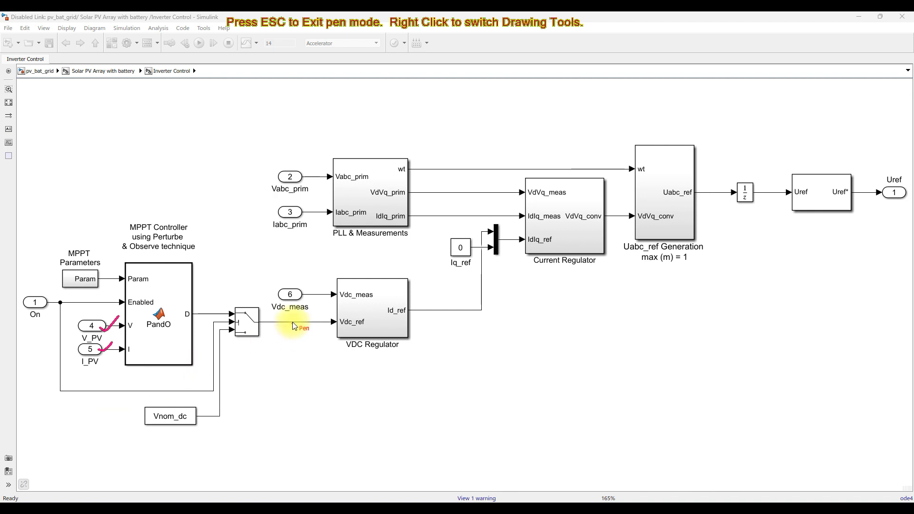
pyautogui.moveTo(290, 326)
pyautogui.mouseDown()
pyautogui.moveTo(291, 343)
pyautogui.moveTo(289, 322)
pyautogui.moveTo(295, 329)
pyautogui.mouseUp()
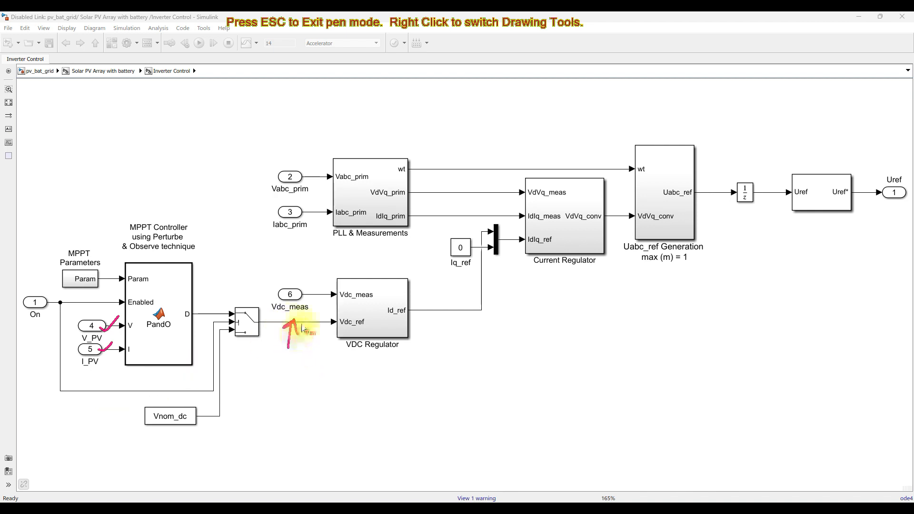
pyautogui.moveTo(315, 295); pyautogui.dragTo(314, 304)
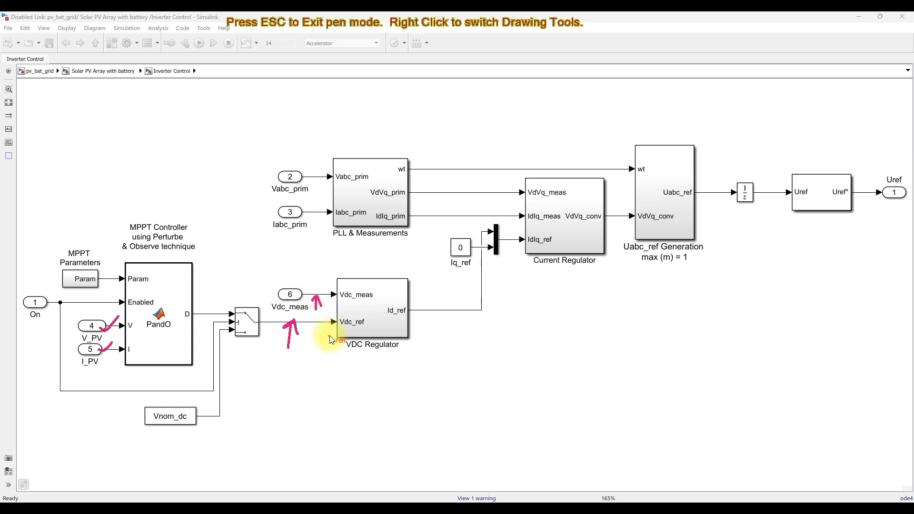
pyautogui.press('Escape')
# Step: Examine the VDC Regulator's 1/Vnom_dc gain, PI controller and Id_ref output, and return to Inverter Control
pyautogui.click(362, 316)
pyautogui.doubleClick(362, 317)
pyautogui.click(128, 158)
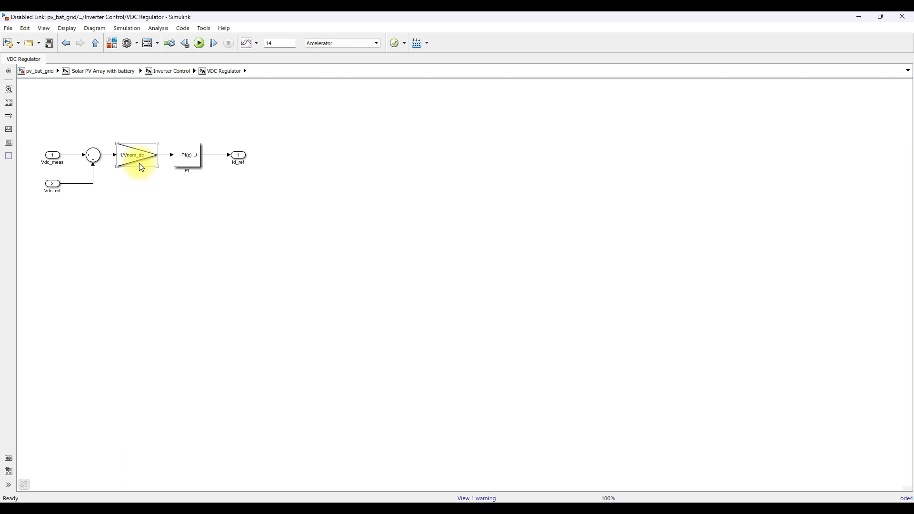
pyautogui.click(187, 162)
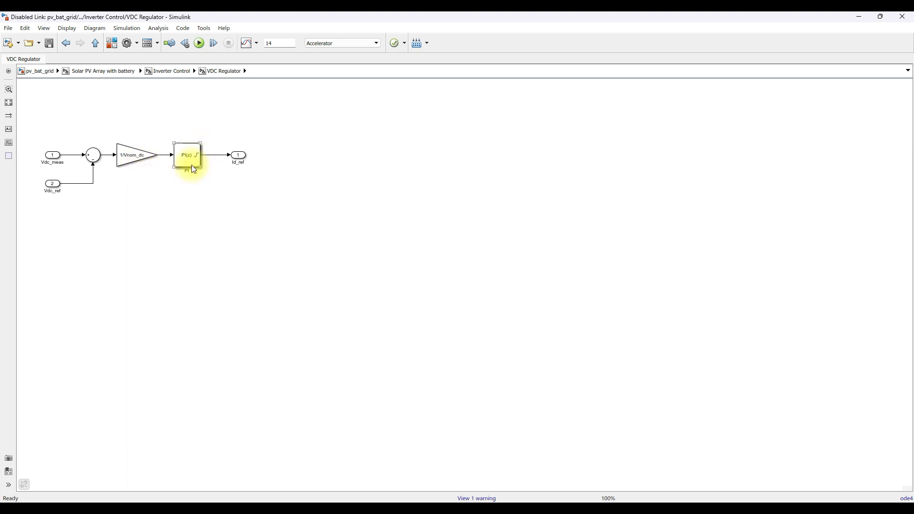
pyautogui.click(239, 160)
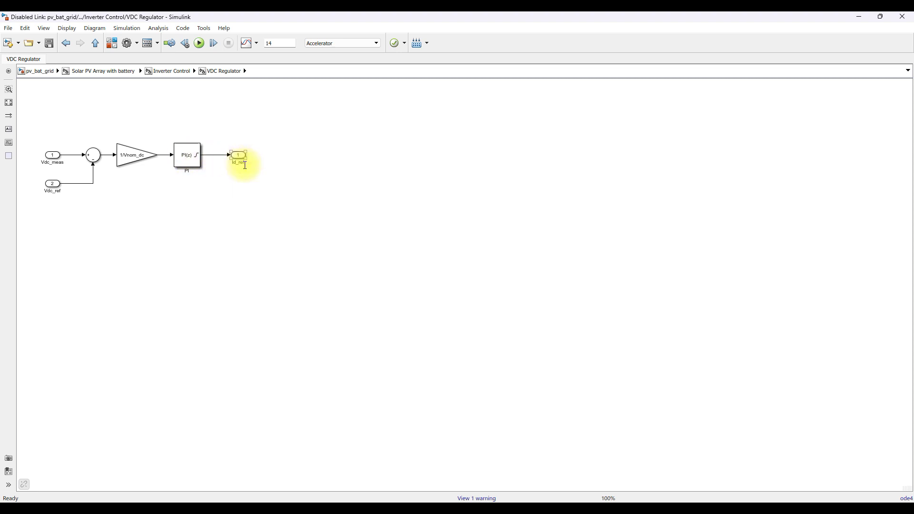
pyautogui.click(95, 43)
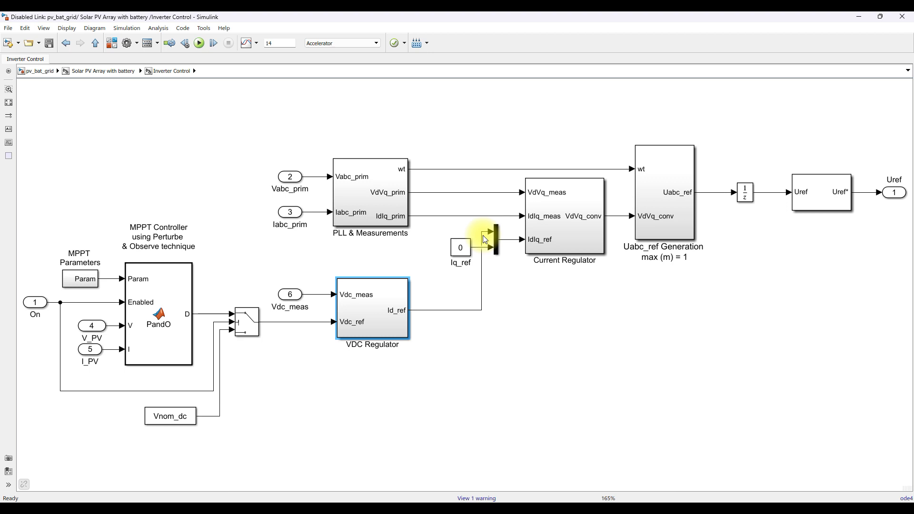
# Step: Point out the Iq_ref constant and Vabc_prim input, and mark the Grid Inverter's A, B and C outputs with the pen one level up
pyautogui.click(466, 251)
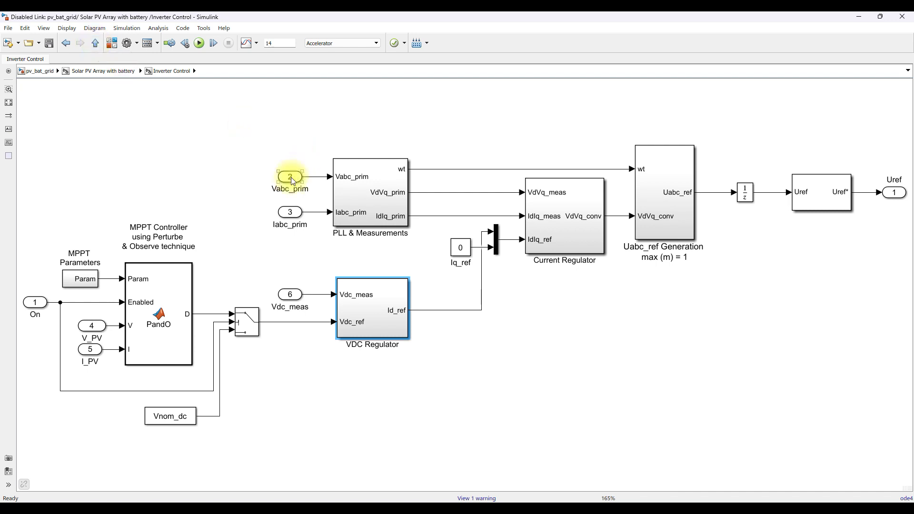
pyautogui.click(96, 43)
pyautogui.hotkey('ctrl', 'd')
pyautogui.moveTo(746, 251)
pyautogui.mouseDown()
pyautogui.moveTo(738, 310)
pyautogui.moveTo(757, 284)
pyautogui.moveTo(747, 251)
pyautogui.mouseUp()
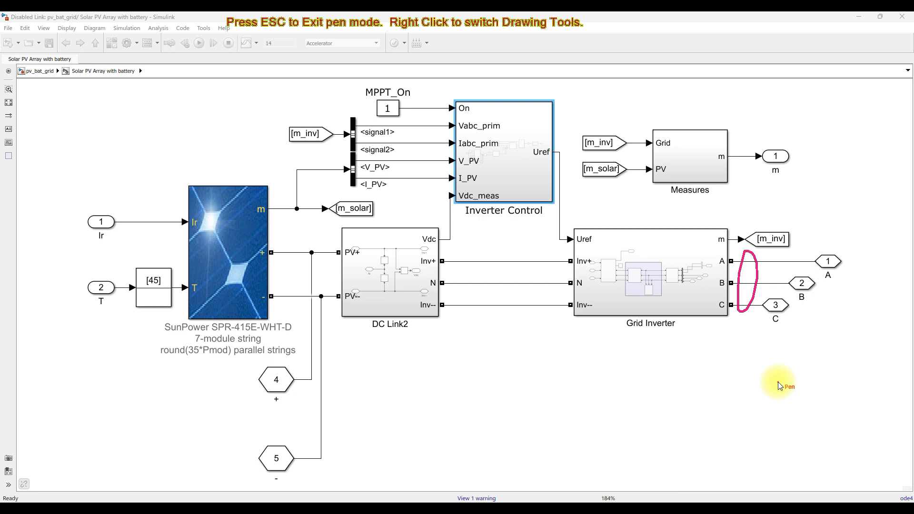
pyautogui.moveTo(740, 275)
pyautogui.mouseDown()
pyautogui.moveTo(752, 269)
pyautogui.moveTo(756, 295)
pyautogui.mouseUp()
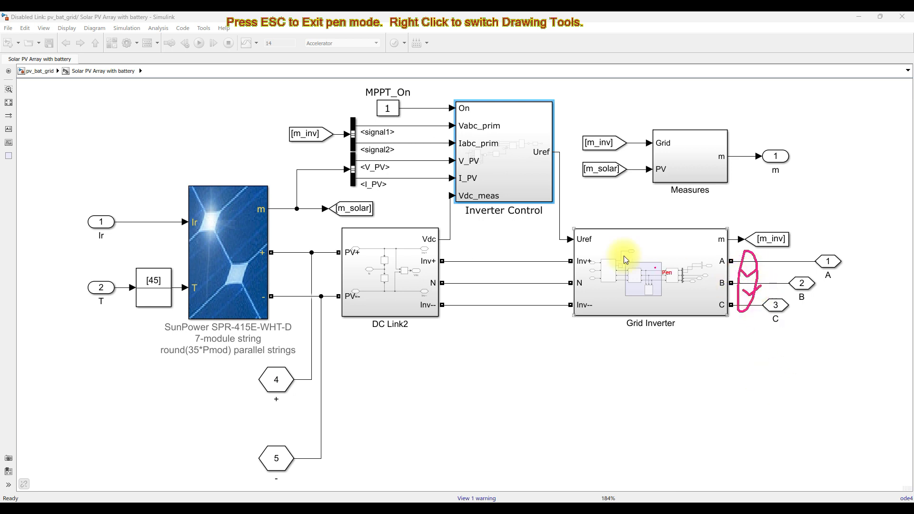
pyautogui.press('Escape')
# Step: Open the PLL & Measurements subsystem within Inverter Control and circle both abc-to-dq0 transformation blocks with the annotation pen
pyautogui.doubleClick(503, 164)
pyautogui.doubleClick(386, 191)
pyautogui.scroll(-1, 72, 109)
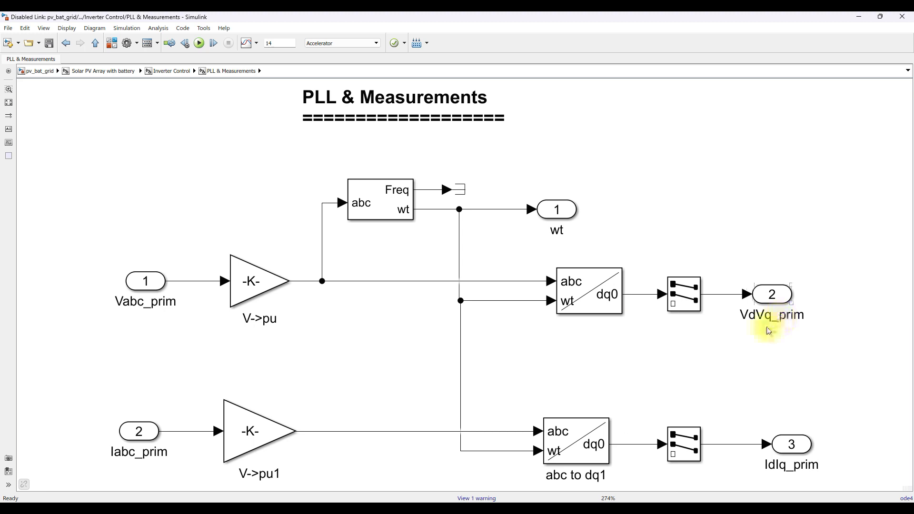
pyautogui.click(271, 315)
pyautogui.click(318, 341)
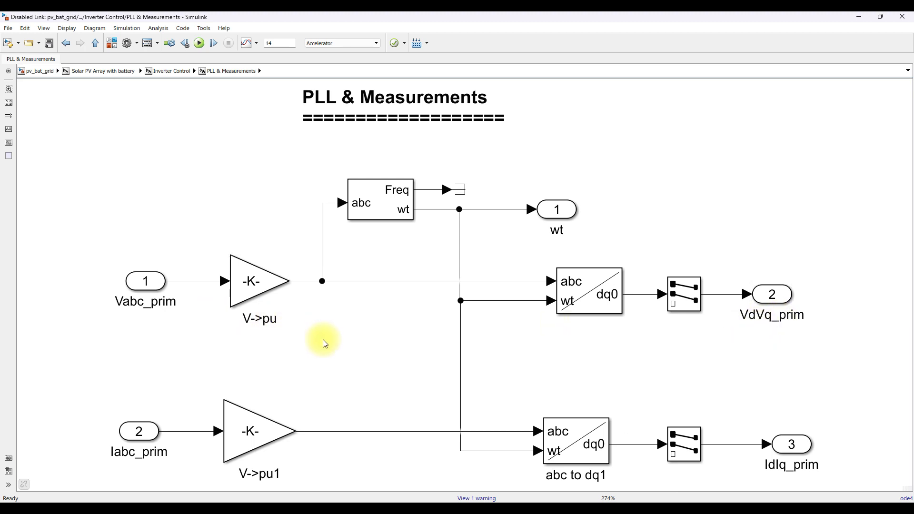
pyautogui.press('F8')
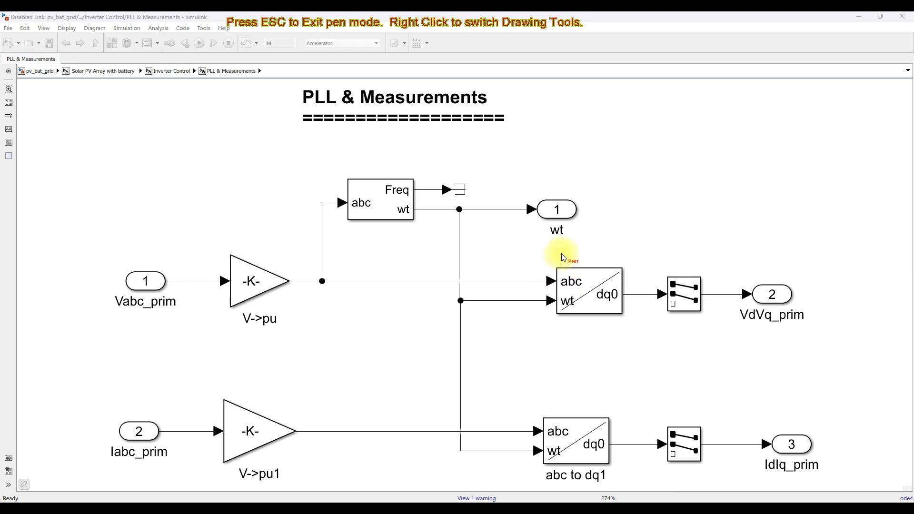
pyautogui.moveTo(561, 246)
pyautogui.mouseDown()
pyautogui.moveTo(494, 417)
pyautogui.moveTo(524, 459)
pyautogui.moveTo(566, 481)
pyautogui.moveTo(626, 448)
pyautogui.moveTo(646, 341)
pyautogui.moveTo(638, 294)
pyautogui.moveTo(614, 266)
pyautogui.moveTo(569, 244)
pyautogui.mouseUp()
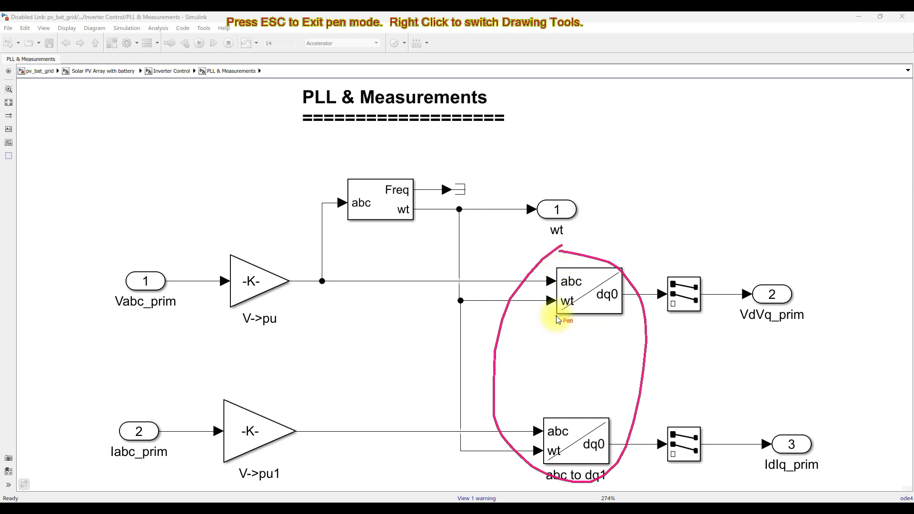
# Step: Underline the VdVq_prim and IdIq_prim outputs and circle the PLL block that supplies Freq and wt
pyautogui.click(746, 326)
pyautogui.moveTo(765, 326); pyautogui.dragTo(794, 320)
pyautogui.moveTo(763, 473); pyautogui.dragTo(802, 472)
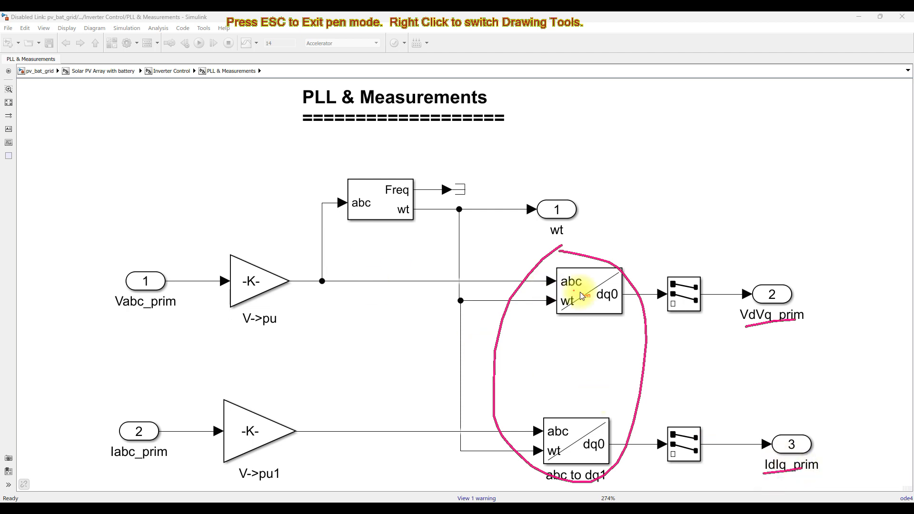
pyautogui.moveTo(335, 228); pyautogui.dragTo(408, 148)
pyautogui.moveTo(352, 145)
pyautogui.mouseDown()
pyautogui.moveTo(325, 219)
pyautogui.moveTo(348, 235)
pyautogui.mouseUp()
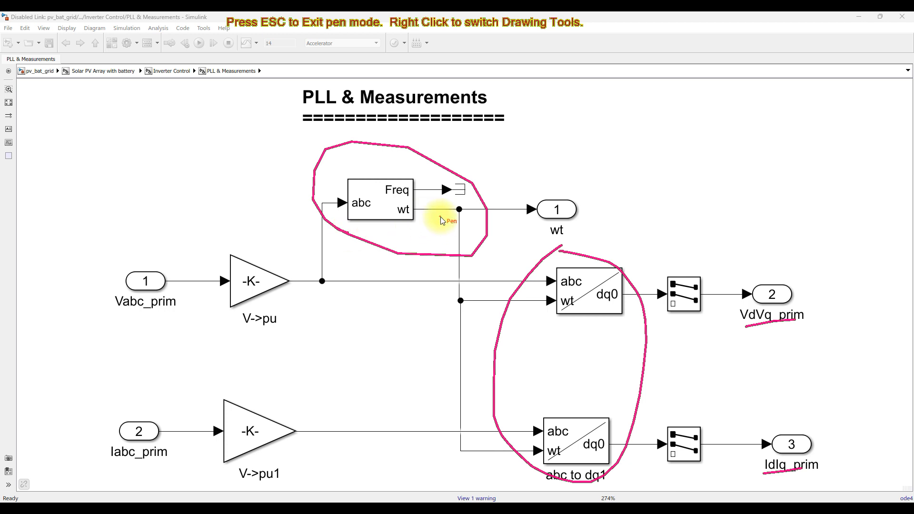
# Step: Trace the wt signal from the PLL block to both abc-to-dq0 blocks with the pen, and return to Inverter Control
pyautogui.moveTo(441, 213)
pyautogui.mouseDown()
pyautogui.moveTo(466, 319)
pyautogui.moveTo(456, 403)
pyautogui.moveTo(480, 440)
pyautogui.mouseUp()
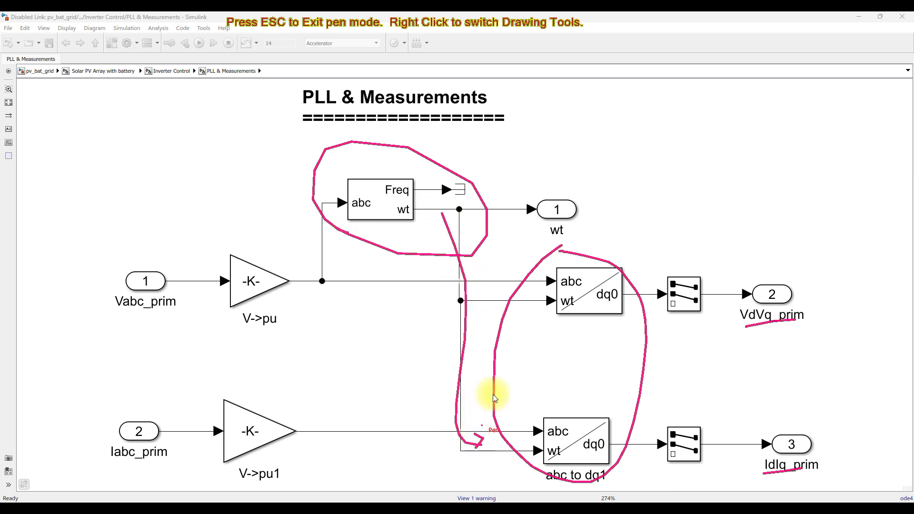
pyautogui.moveTo(484, 305)
pyautogui.mouseDown()
pyautogui.moveTo(510, 297)
pyautogui.moveTo(519, 309)
pyautogui.mouseUp()
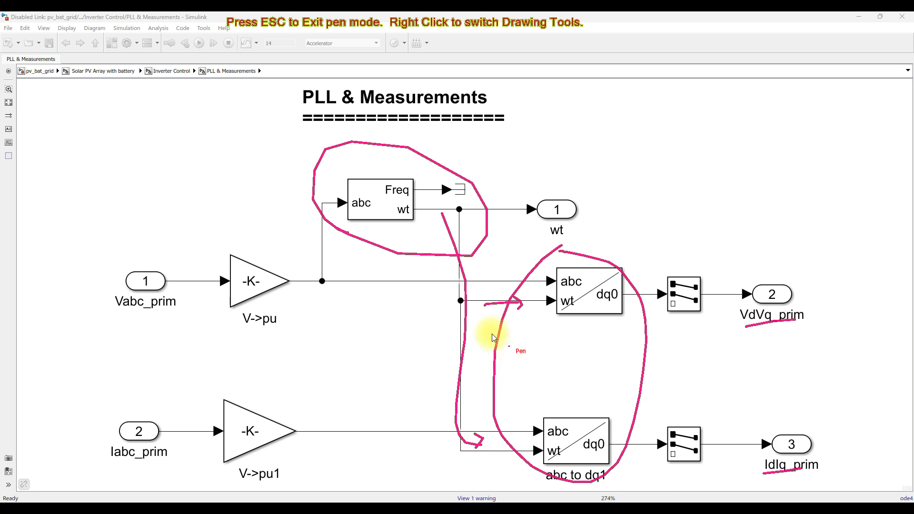
pyautogui.press('Escape')
pyautogui.click(96, 44)
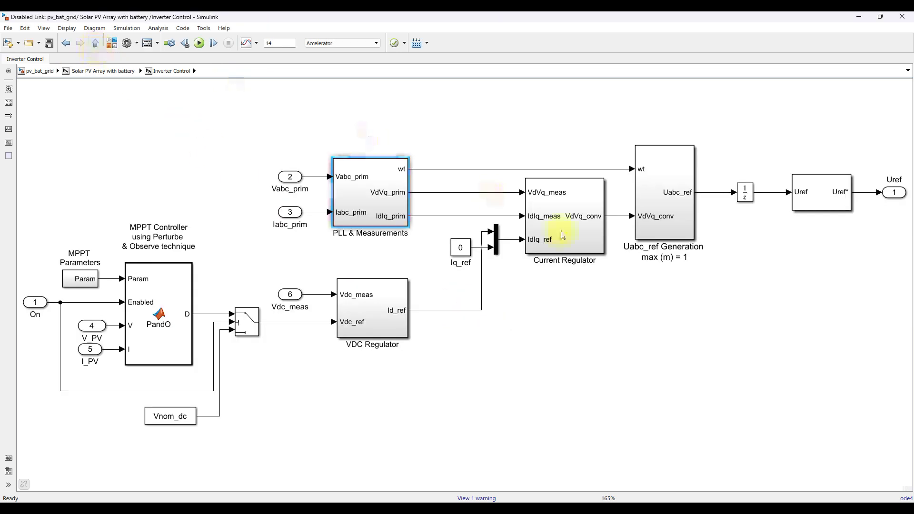
# Step: Point out the VdVq_prim, IdIq_prim and IdIq_ref signals feeding the Current Regulator, and open that subsystem
pyautogui.click(438, 193)
pyautogui.click(441, 217)
pyautogui.click(506, 248)
pyautogui.doubleClick(570, 245)
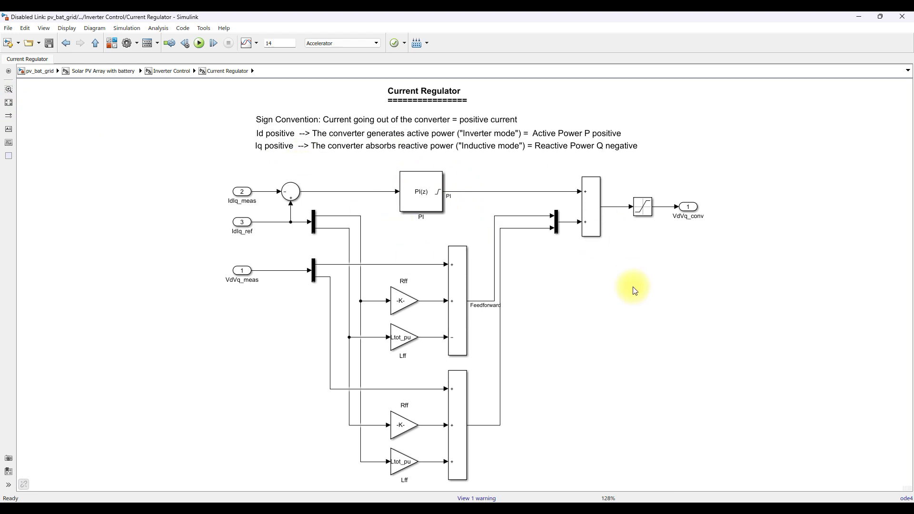
# Step: Tick the IdIq_meas and IdIq_ref inputs with the annotation pen, and circle the PI controller and the feedforward section
pyautogui.click(257, 194)
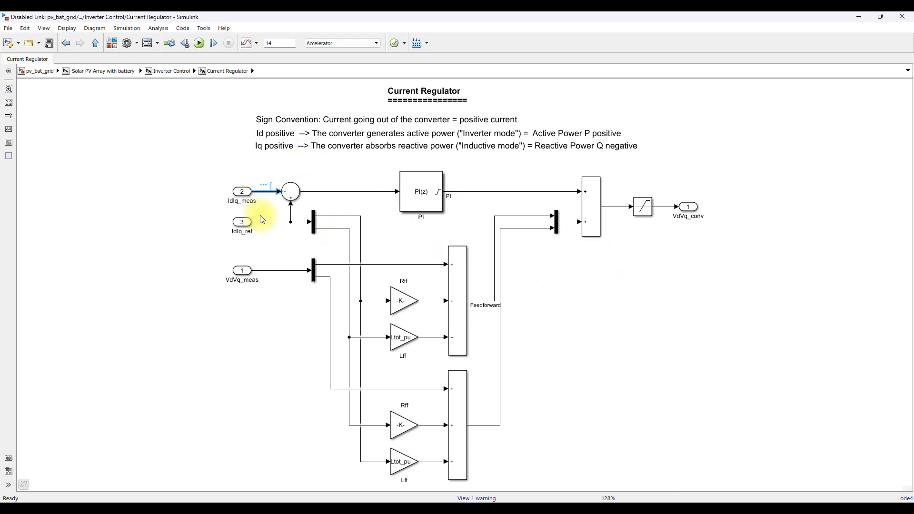
pyautogui.click(264, 192)
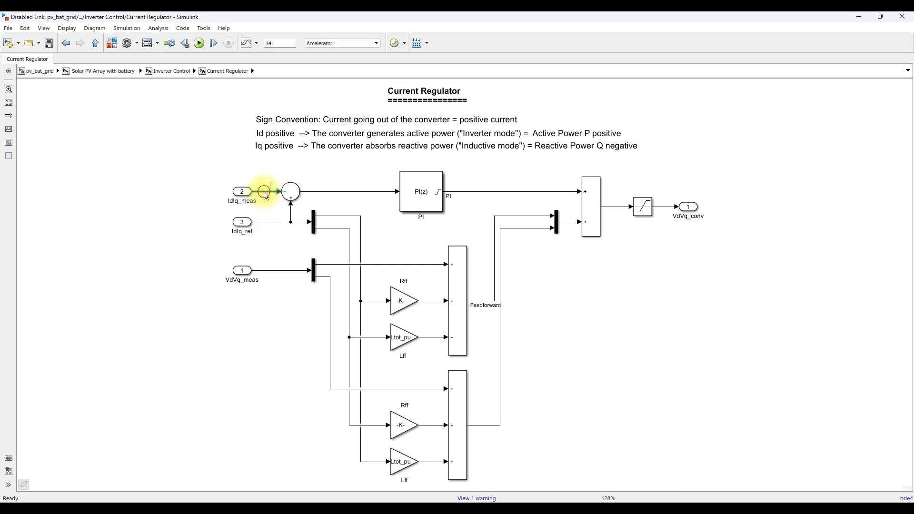
pyautogui.press('F9')
pyautogui.moveTo(258, 189)
pyautogui.mouseDown()
pyautogui.moveTo(265, 195)
pyautogui.moveTo(274, 183)
pyautogui.mouseUp()
pyautogui.moveTo(266, 234); pyautogui.dragTo(282, 212)
pyautogui.moveTo(450, 165)
pyautogui.mouseDown()
pyautogui.moveTo(389, 172)
pyautogui.moveTo(382, 209)
pyautogui.moveTo(492, 188)
pyautogui.moveTo(442, 161)
pyautogui.mouseUp()
pyautogui.moveTo(514, 262)
pyautogui.mouseDown()
pyautogui.moveTo(491, 248)
pyautogui.moveTo(370, 254)
pyautogui.moveTo(271, 237)
pyautogui.moveTo(246, 306)
pyautogui.moveTo(328, 431)
pyautogui.moveTo(452, 475)
pyautogui.moveTo(566, 444)
pyautogui.moveTo(540, 274)
pyautogui.mouseUp()
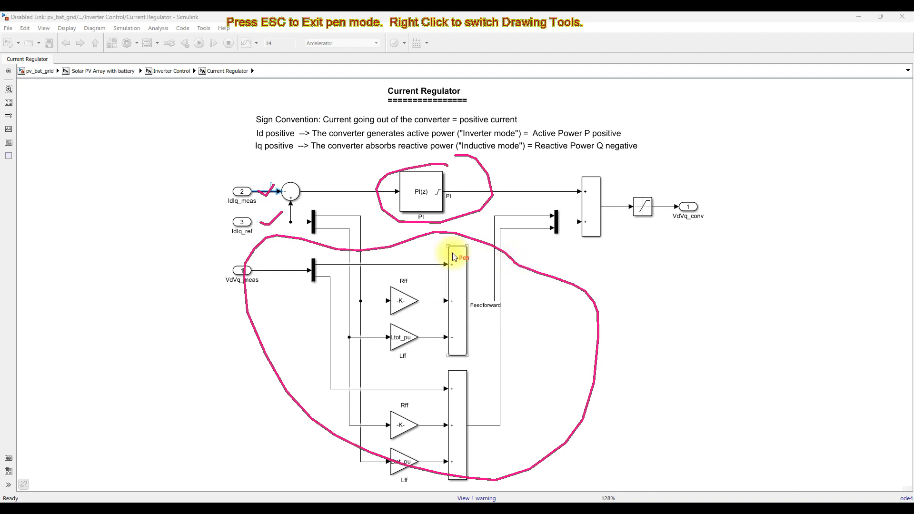
# Step: Mark the final sum block's two inputs and the VdVq_conv output with the pen, and return to Inverter Control
pyautogui.click(566, 226)
pyautogui.moveTo(564, 232); pyautogui.dragTo(568, 224)
pyautogui.moveTo(552, 174); pyautogui.dragTo(560, 195)
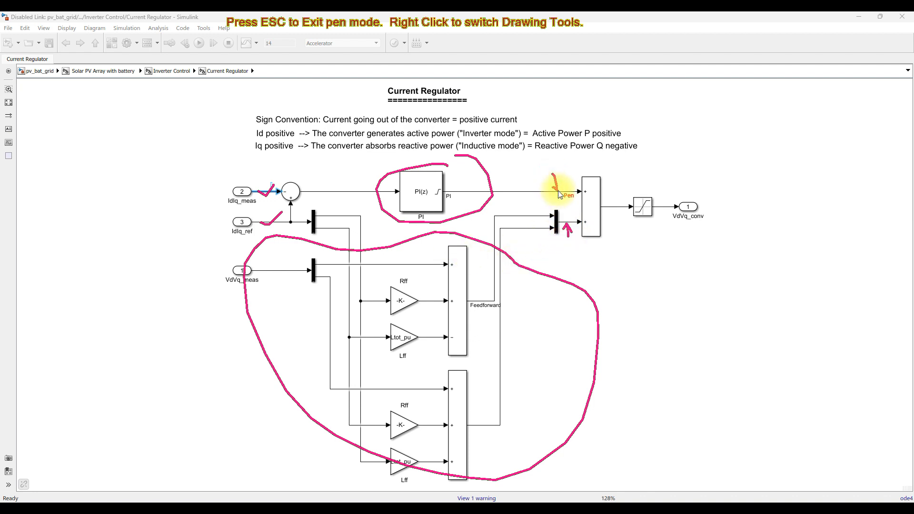
pyautogui.click(514, 277)
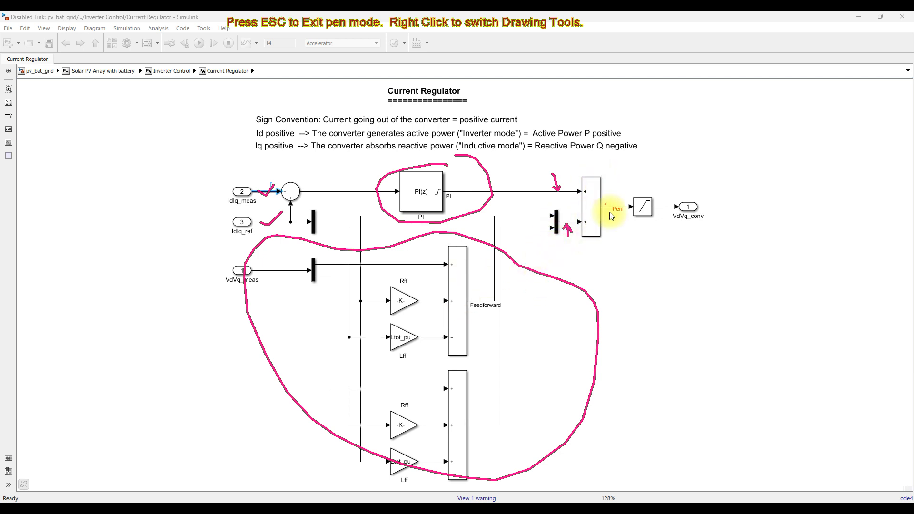
pyautogui.moveTo(678, 224); pyautogui.dragTo(676, 221)
pyautogui.press('Escape')
pyautogui.click(95, 43)
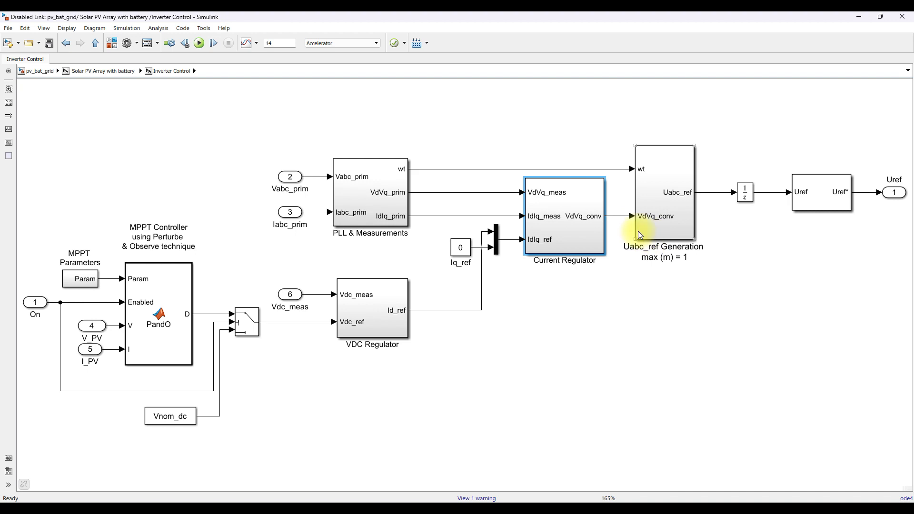
# Step: Circle the Uabc_ref Generation block and the Uref conditioning block with the pen, and point out the Uref output port
pyautogui.press('F9')
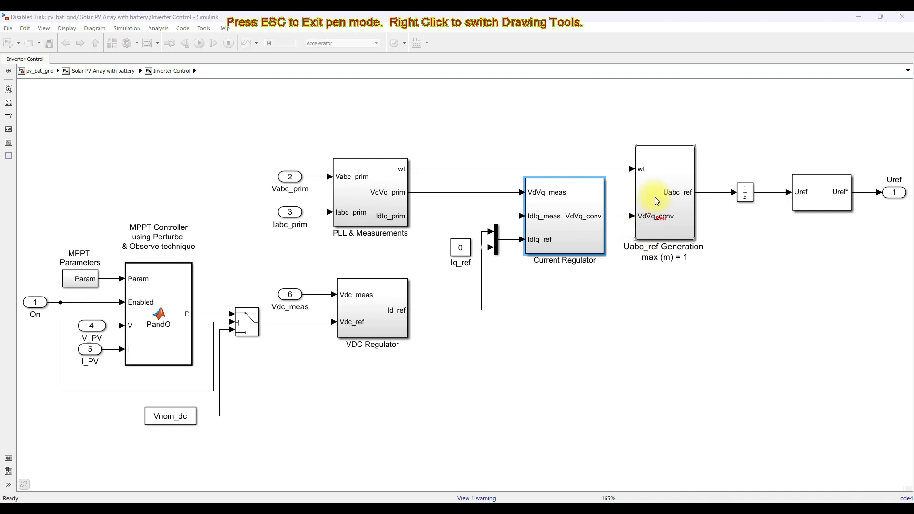
pyautogui.moveTo(680, 118)
pyautogui.mouseDown()
pyautogui.moveTo(614, 186)
pyautogui.moveTo(695, 231)
pyautogui.mouseUp()
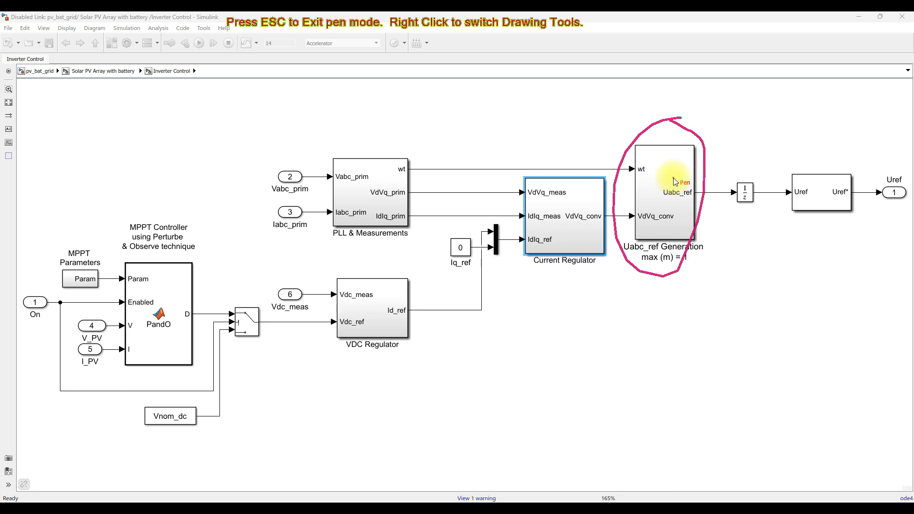
pyautogui.moveTo(861, 190)
pyautogui.mouseDown()
pyautogui.moveTo(826, 155)
pyautogui.moveTo(762, 186)
pyautogui.moveTo(790, 219)
pyautogui.mouseUp()
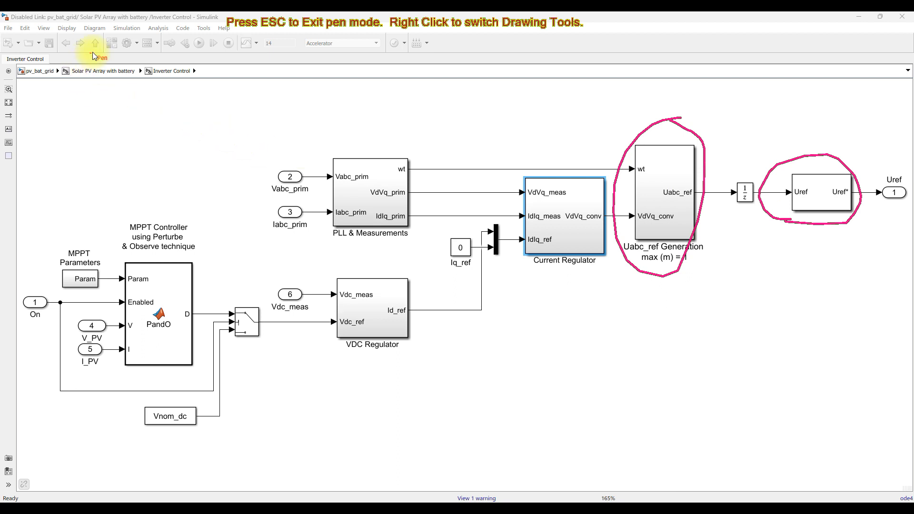
pyautogui.press('Escape')
pyautogui.click(891, 195)
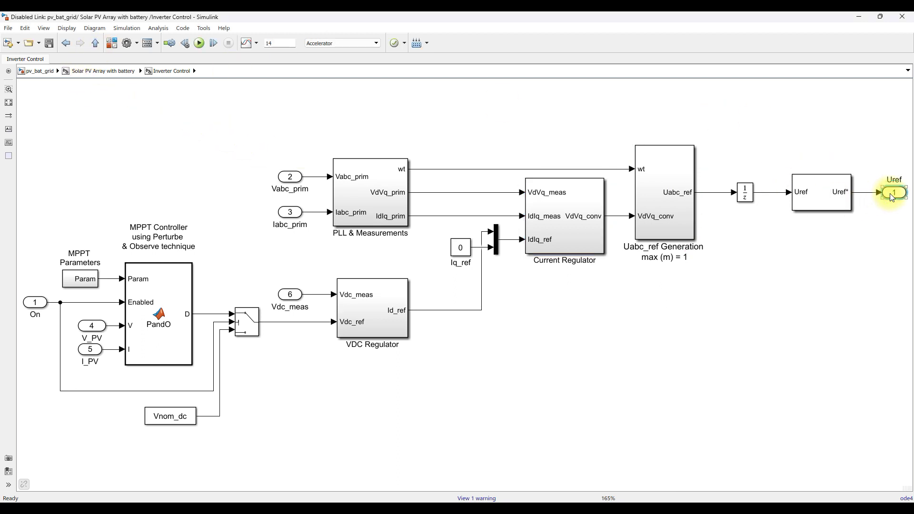
# Step: Inspect the Three-Level NPC Converter inside the Grid Inverter subsystem, and return to the top level of pv_bat_grid
pyautogui.click(95, 45)
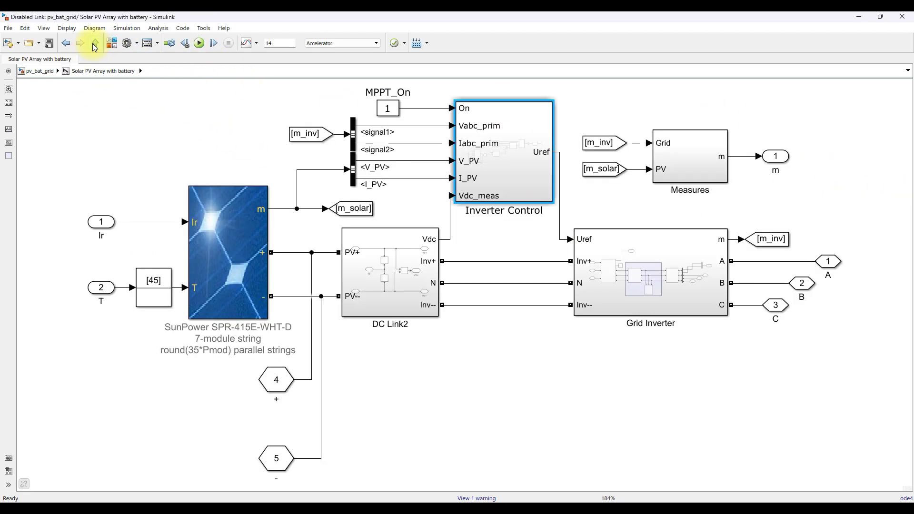
pyautogui.click(603, 294)
pyautogui.doubleClick(602, 294)
pyautogui.click(83, 193)
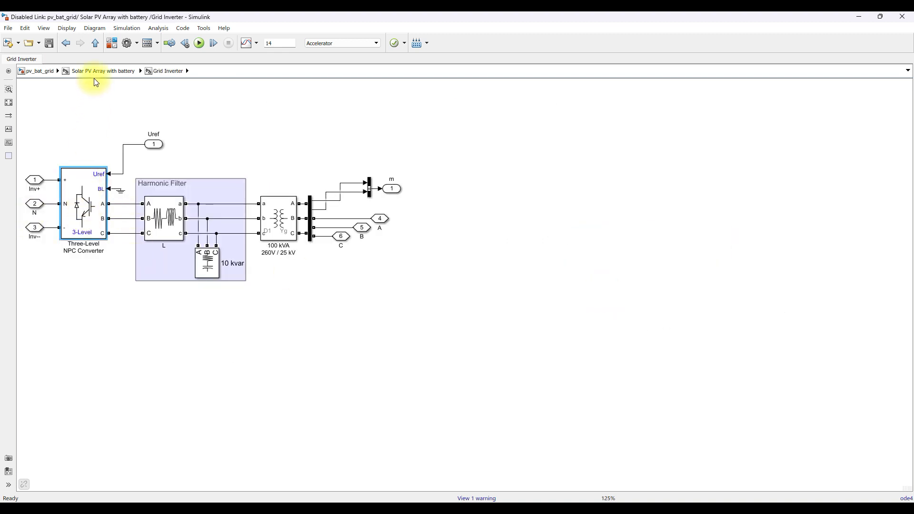
pyautogui.click(97, 45)
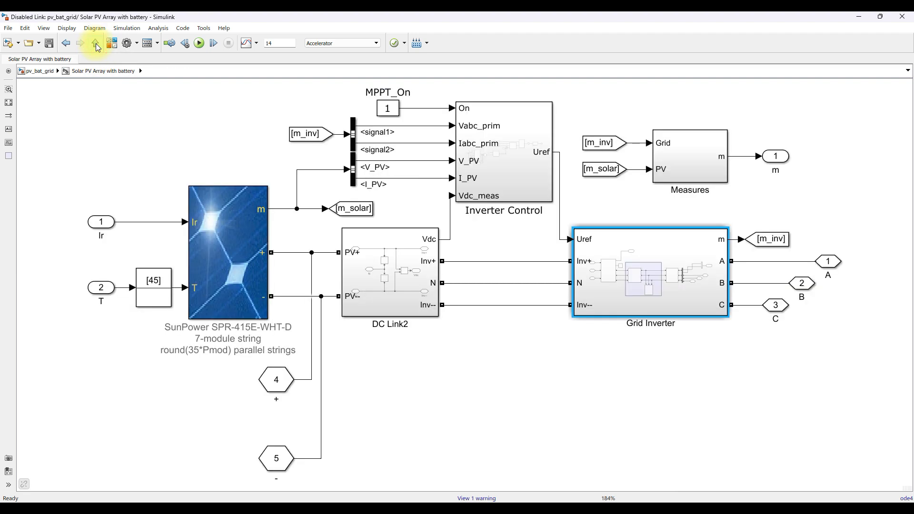
pyautogui.click(97, 45)
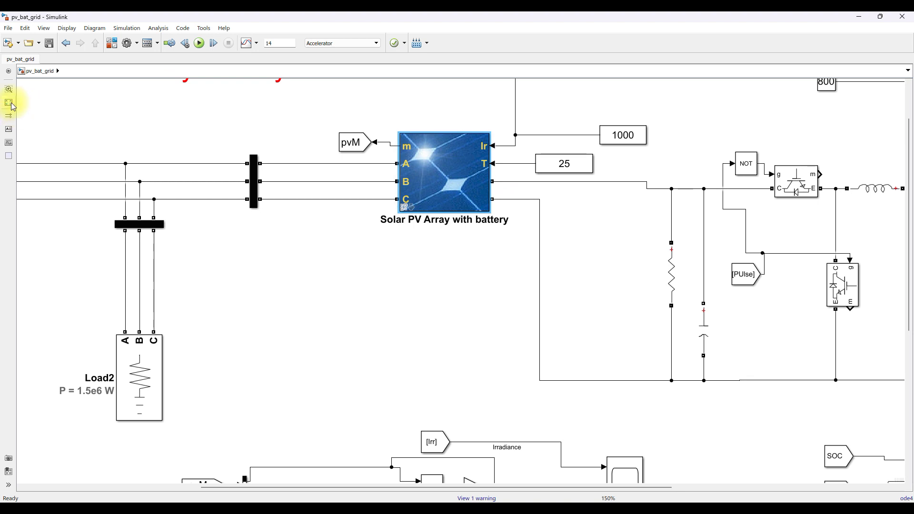
# Step: Open the PV scope from the full model view and correct its first display's title to "Irradiance"
pyautogui.click(11, 104)
pyautogui.click(532, 344)
pyautogui.doubleClick(532, 344)
pyautogui.moveTo(234, 16); pyautogui.dragTo(354, 24)
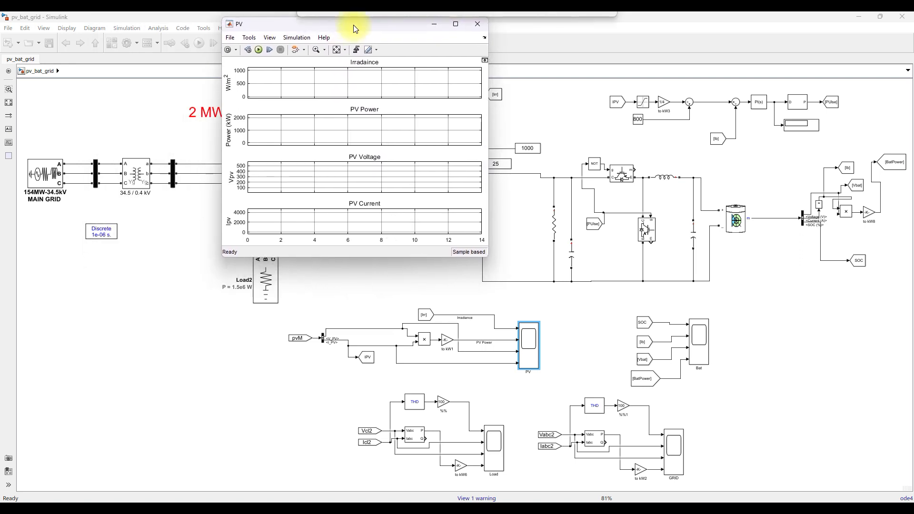
pyautogui.rightClick(370, 79)
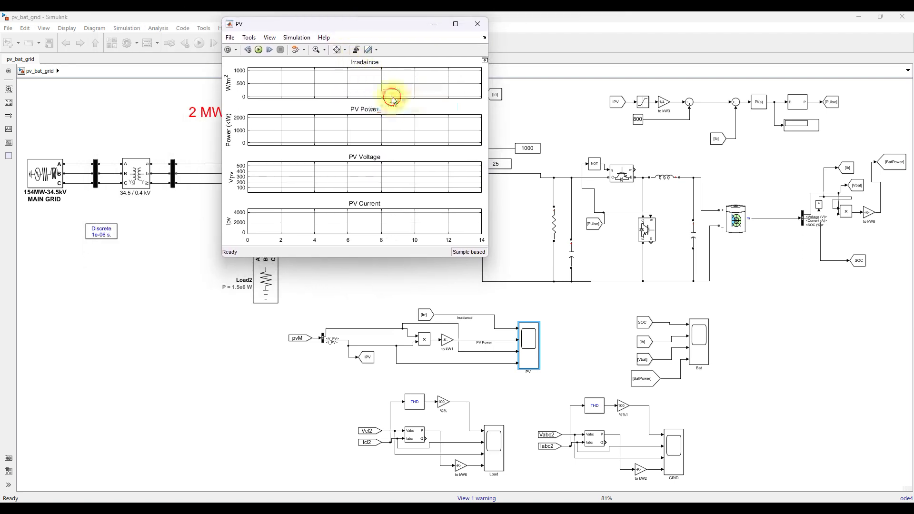
pyautogui.click(383, 98)
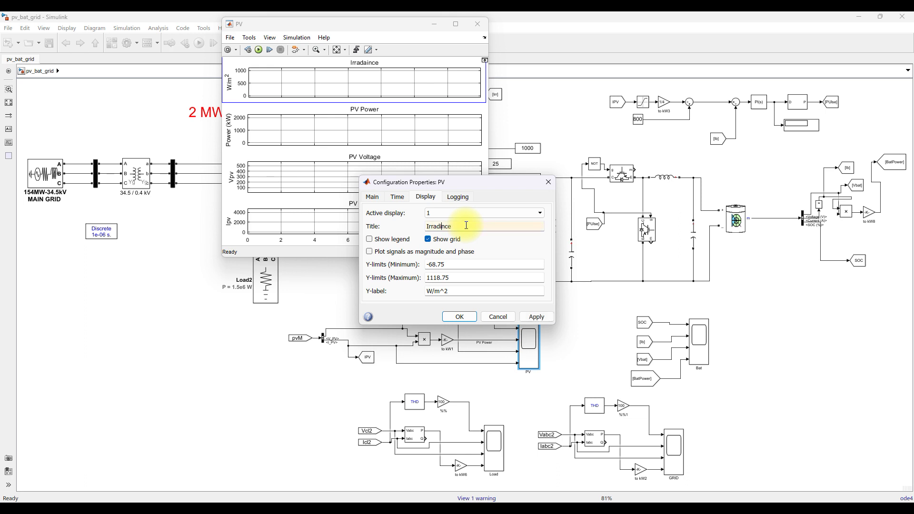
pyautogui.click(459, 316)
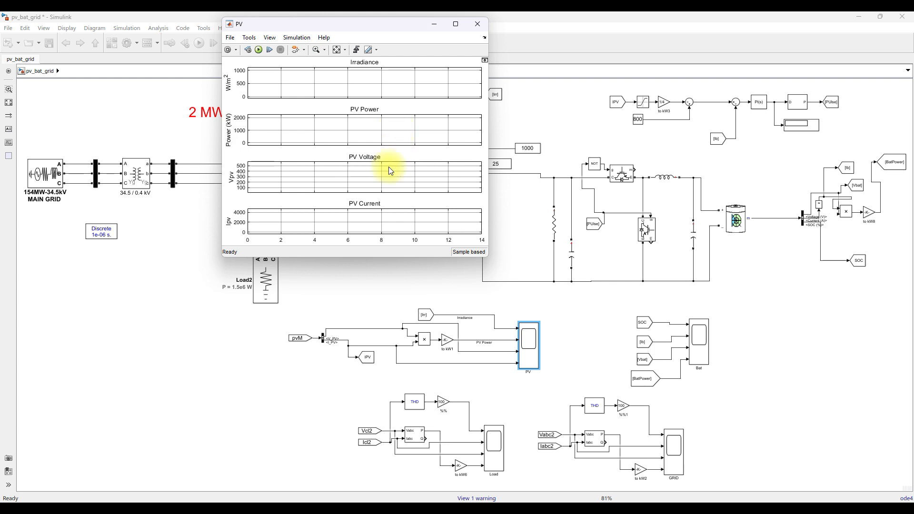
# Step: Open the Bat, Load and GRID scopes to show their battery, load and grid displays
pyautogui.doubleClick(693, 356)
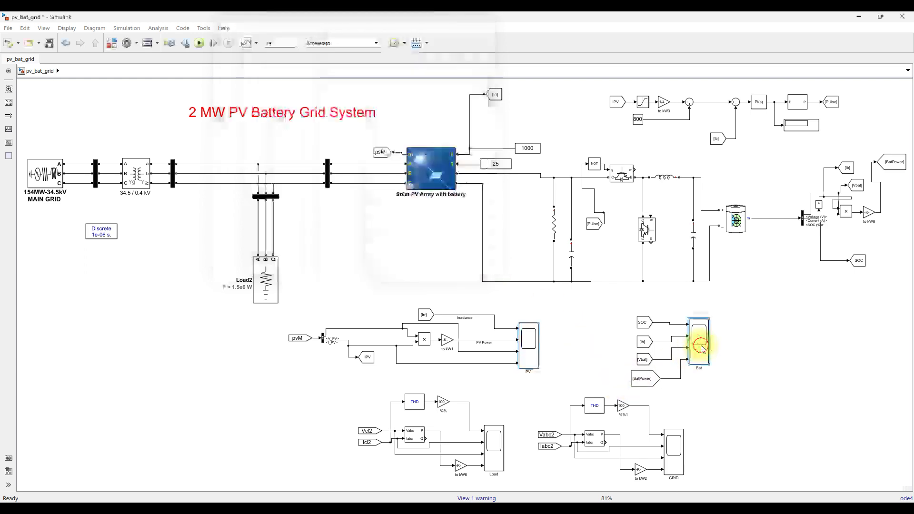
pyautogui.moveTo(193, 267); pyautogui.dragTo(318, 267)
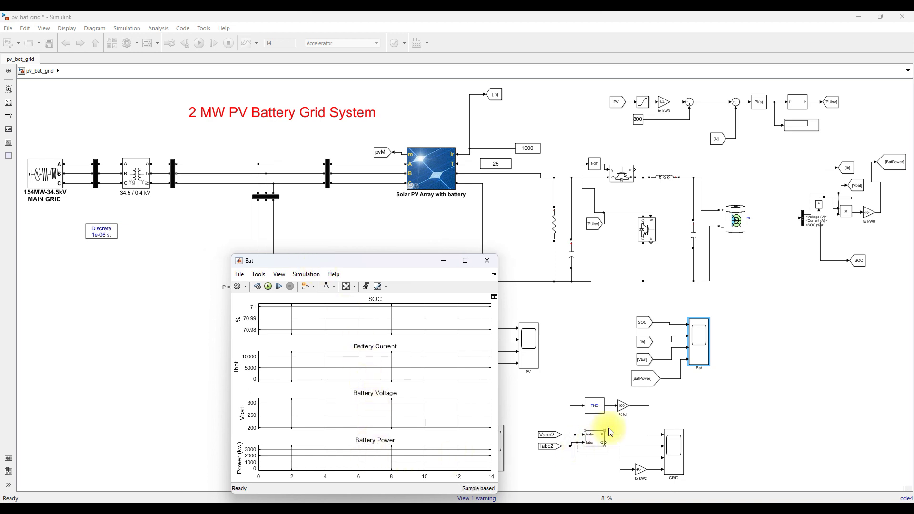
pyautogui.click(657, 399)
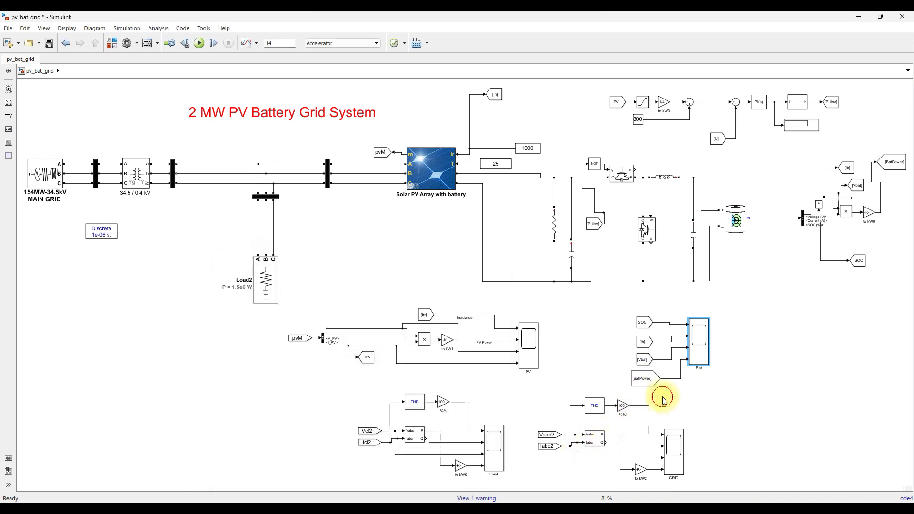
pyautogui.doubleClick(493, 445)
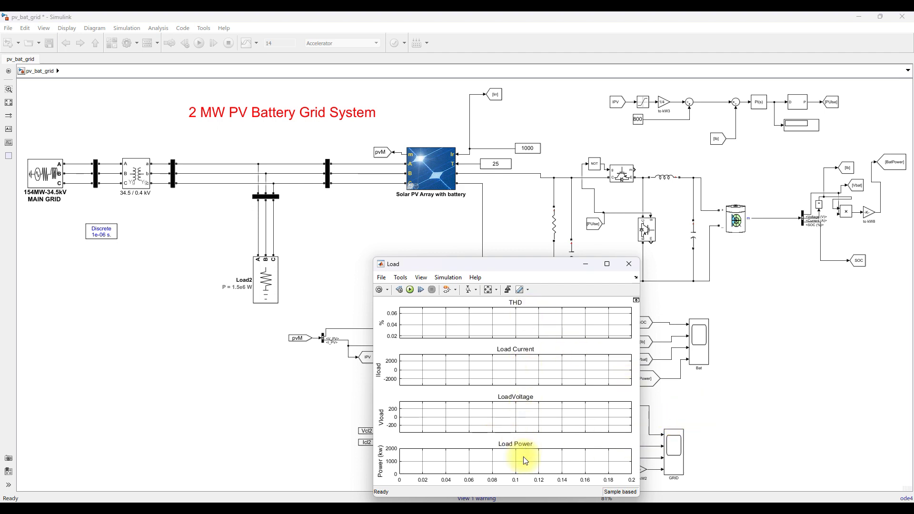
pyautogui.doubleClick(660, 456)
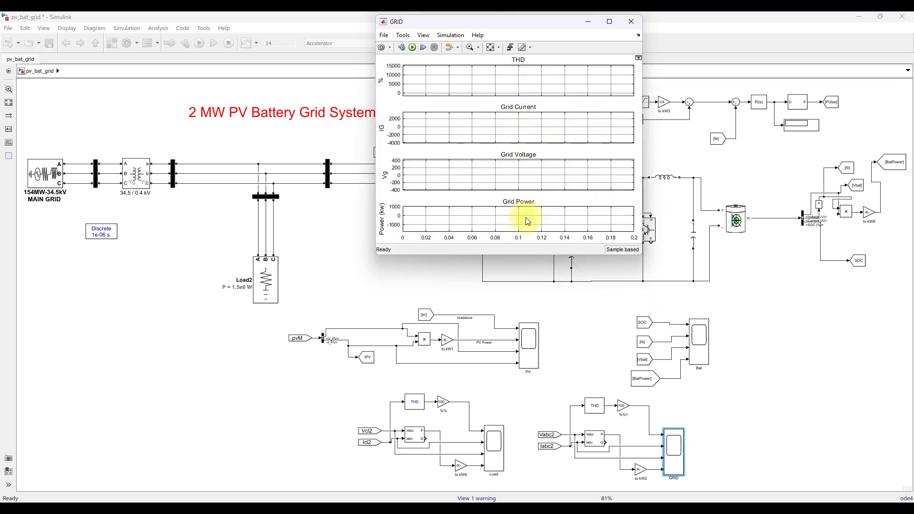
# Step: Bring up the Bat scope briefly, and point out the Solar PV Array's irradiance and temperature input constants in the model
pyautogui.moveTo(623, 499)
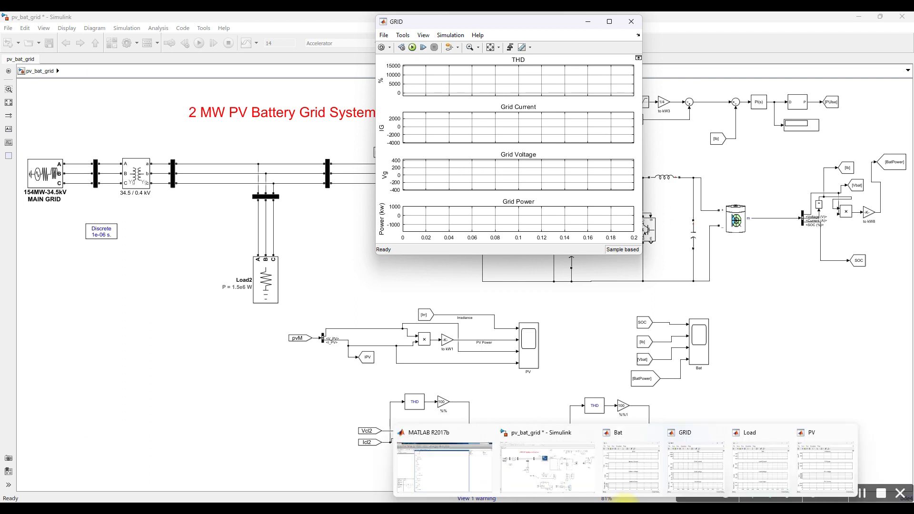
pyautogui.click(619, 475)
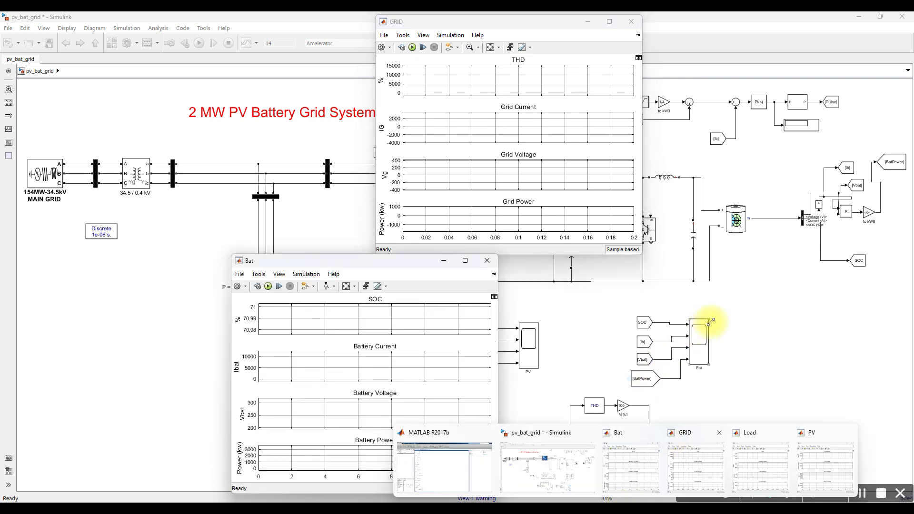
pyautogui.click(711, 316)
pyautogui.click(532, 151)
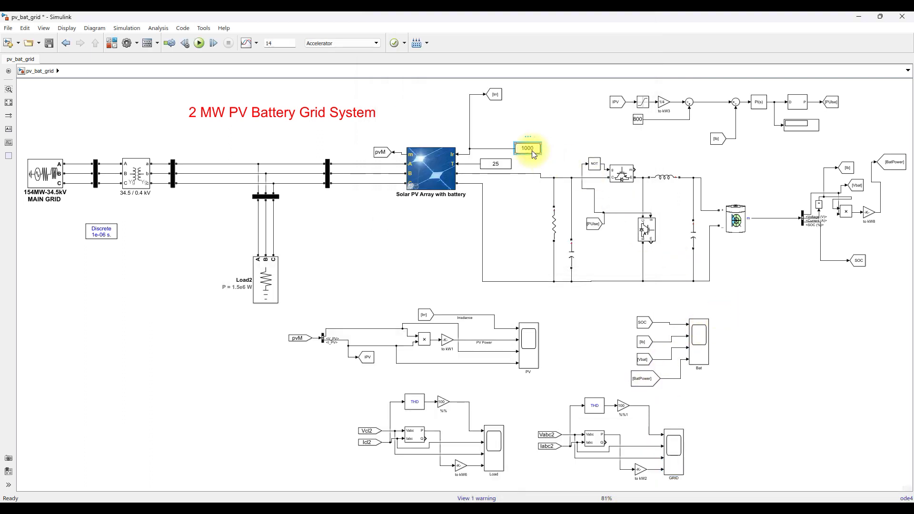
pyautogui.click(498, 165)
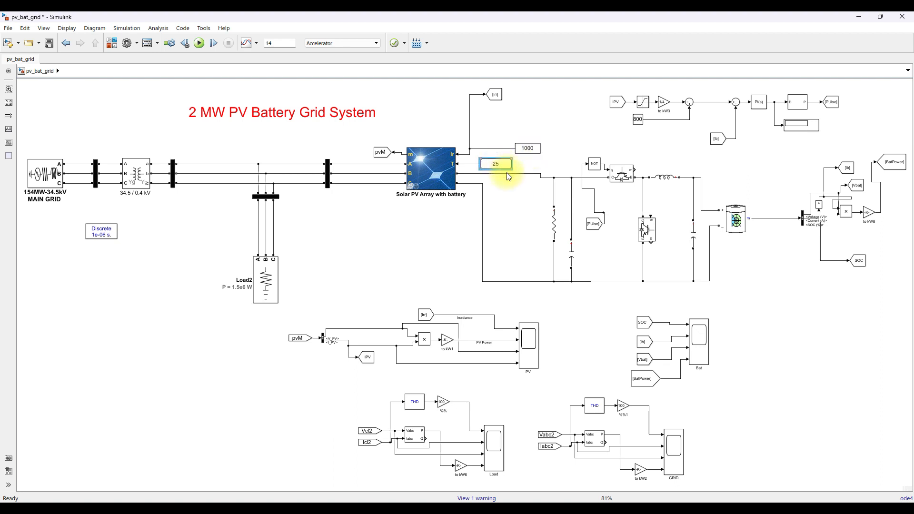
# Step: Bring the Bat, GRID, Load and PV scope windows in front of the model
pyautogui.click(625, 476)
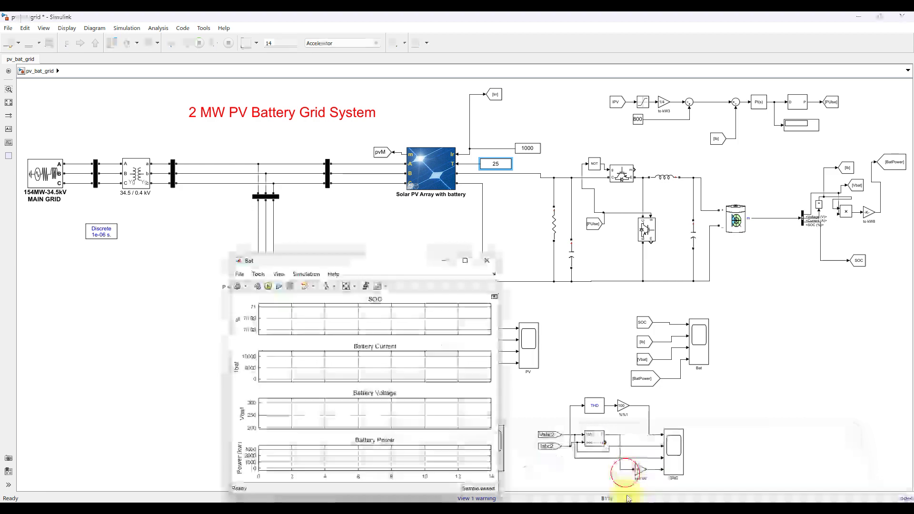
pyautogui.click(673, 465)
pyautogui.moveTo(621, 499)
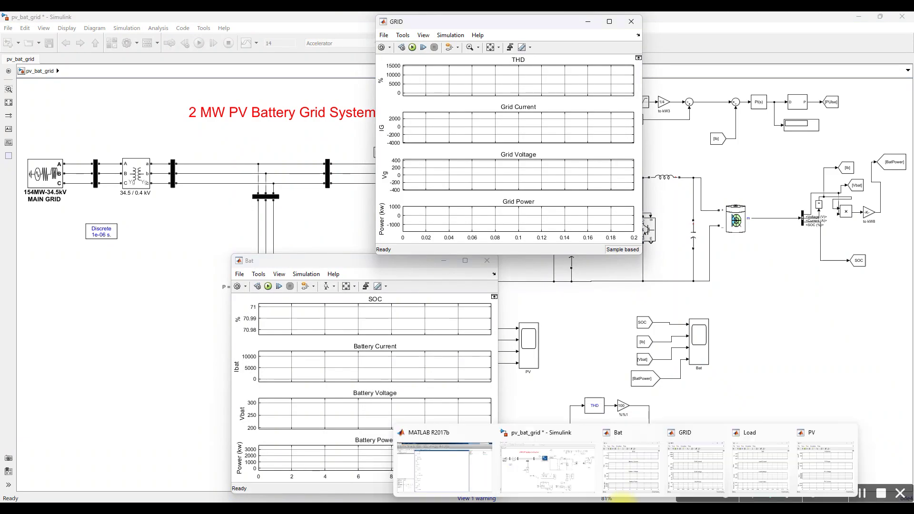
pyautogui.click(753, 465)
pyautogui.click(828, 459)
# Step: Arrange the scopes in a two-by-two grid, with PV beside GRID above and Bat beside Load below
pyautogui.press('super+Home')
pyautogui.press('super+Home')
pyautogui.moveTo(347, 33); pyautogui.dragTo(343, 28)
pyautogui.moveTo(500, 23); pyautogui.dragTo(603, 20)
pyautogui.moveTo(525, 266); pyautogui.dragTo(652, 265)
pyautogui.moveTo(384, 267); pyautogui.dragTo(360, 266)
pyautogui.moveTo(541, 270); pyautogui.dragTo(525, 268)
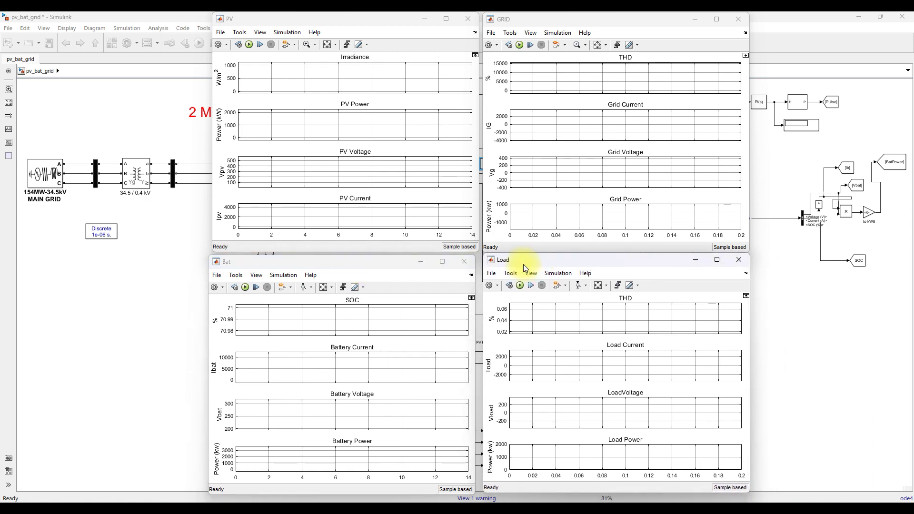
pyautogui.moveTo(387, 261); pyautogui.dragTo(392, 260)
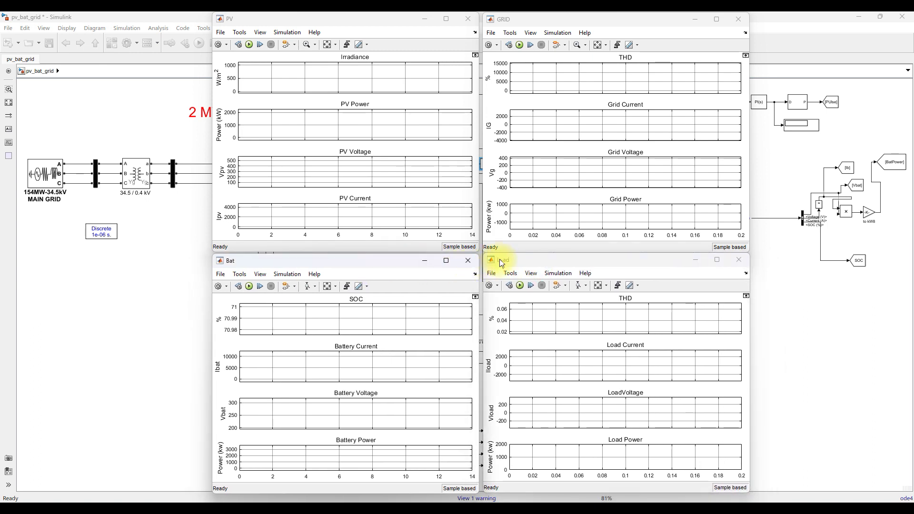
# Step: Align the Load scope against the Bat scope and run the simulation
pyautogui.moveTo(502, 264); pyautogui.dragTo(499, 264)
pyautogui.click(517, 286)
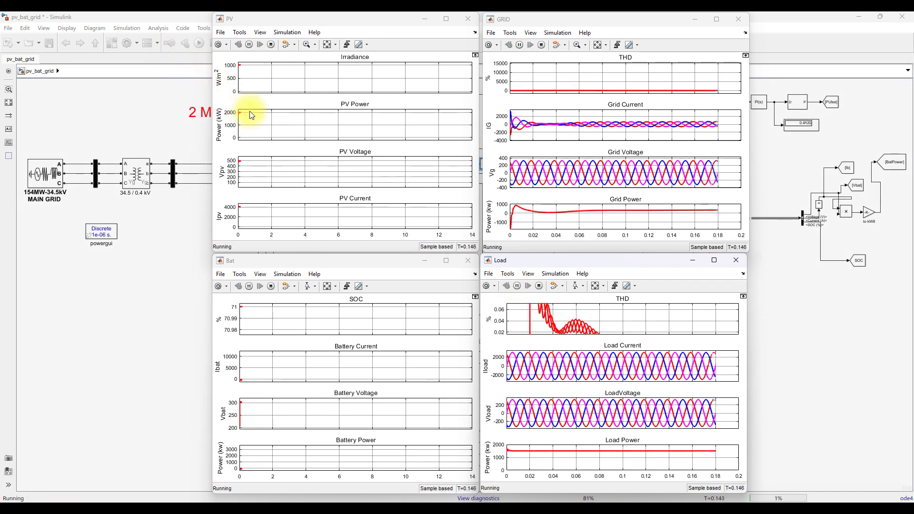
# Step: Mark the Irradiance and PV Power traces in the PV scope with the screen pen while the simulation runs
pyautogui.press('F10')
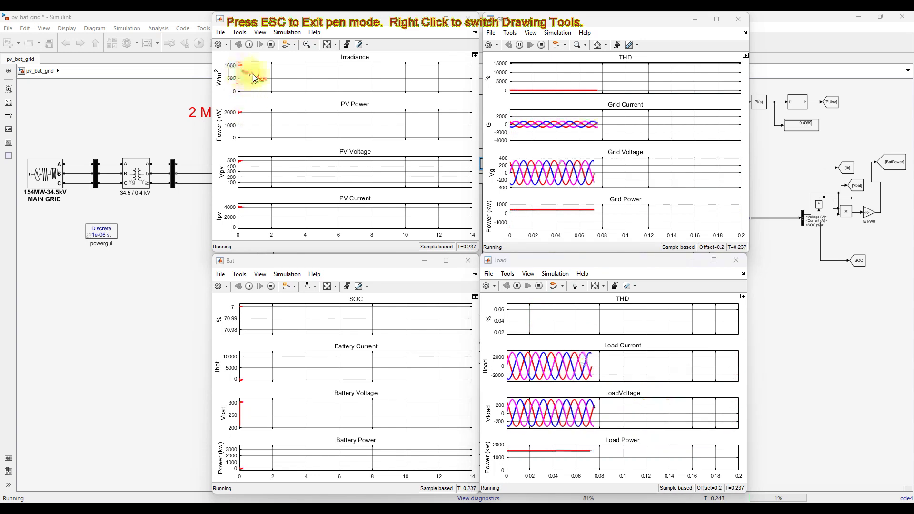
pyautogui.moveTo(241, 70); pyautogui.dragTo(275, 60)
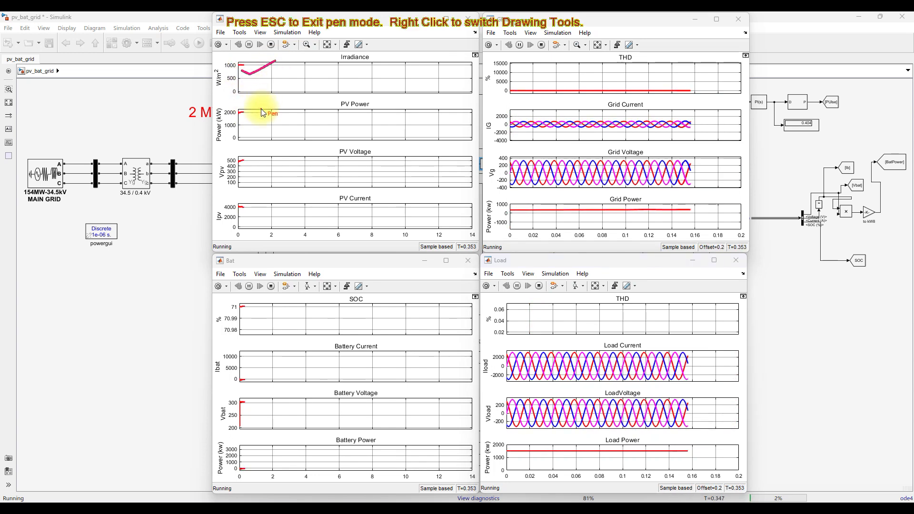
pyautogui.moveTo(244, 118); pyautogui.dragTo(256, 110)
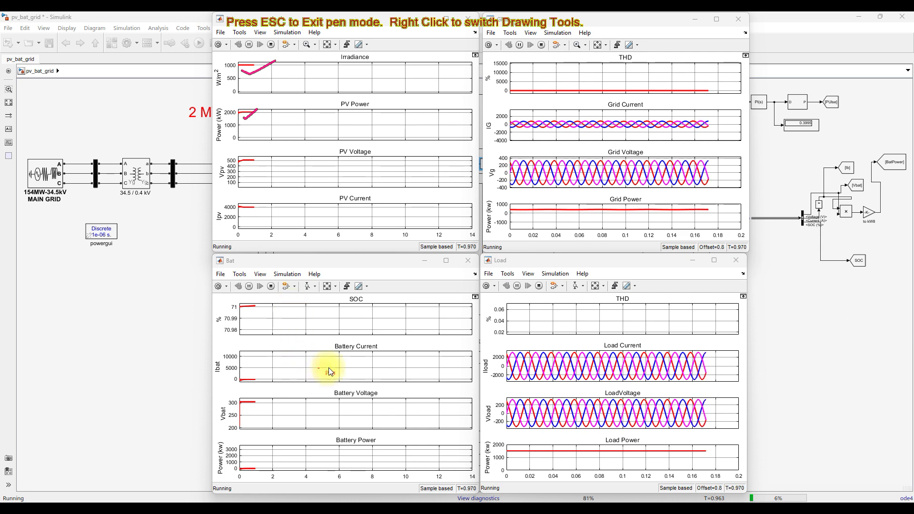
pyautogui.press('Escape')
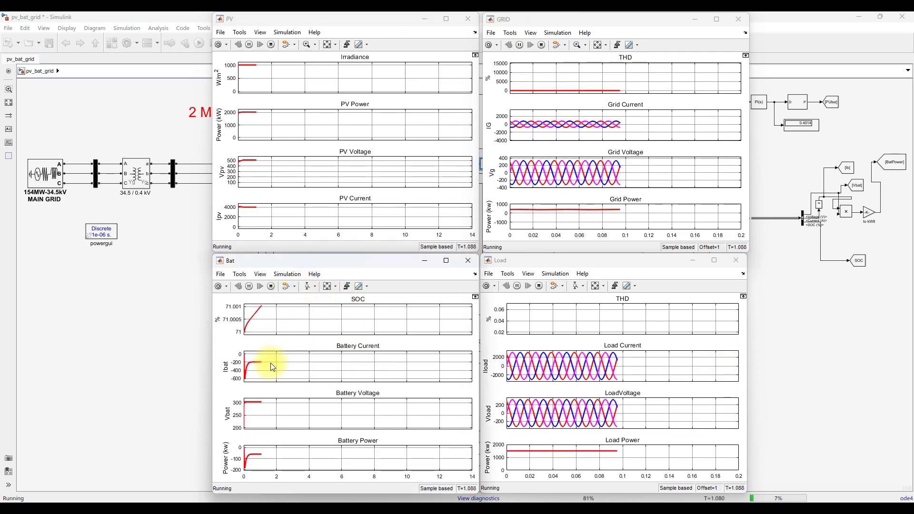
# Step: Mark the Battery Current and Battery Voltage traces in the Bat scope with the screen pen
pyautogui.press('ctrl')
pyautogui.press('ctrl')
pyautogui.press('F9')
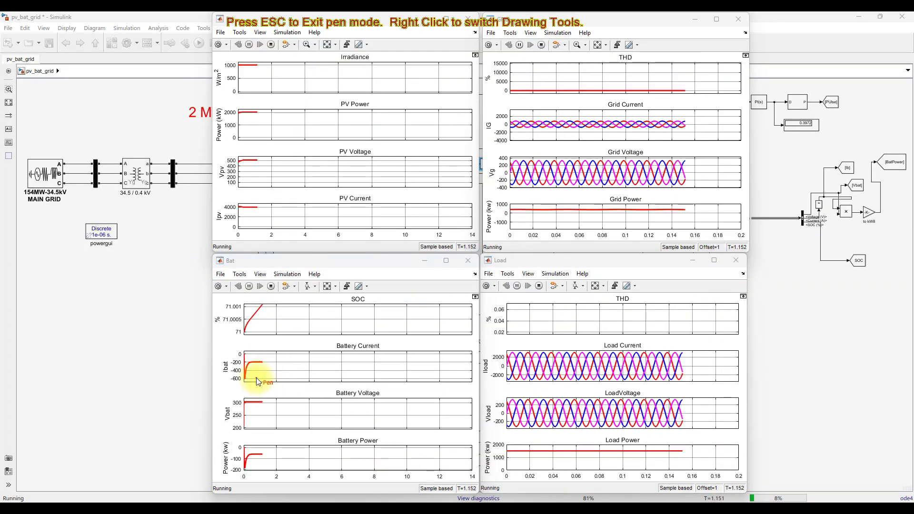
pyautogui.moveTo(255, 369); pyautogui.dragTo(270, 358)
pyautogui.moveTo(255, 408); pyautogui.dragTo(266, 399)
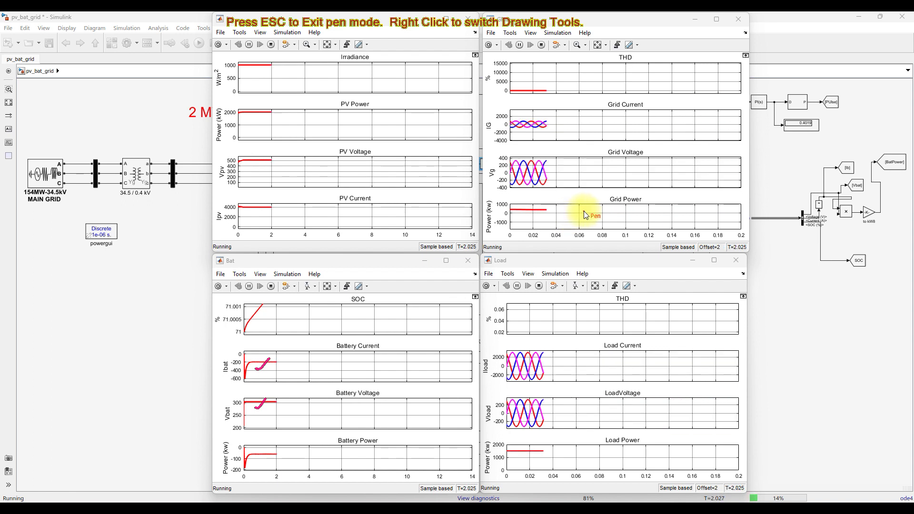
pyautogui.press('Escape')
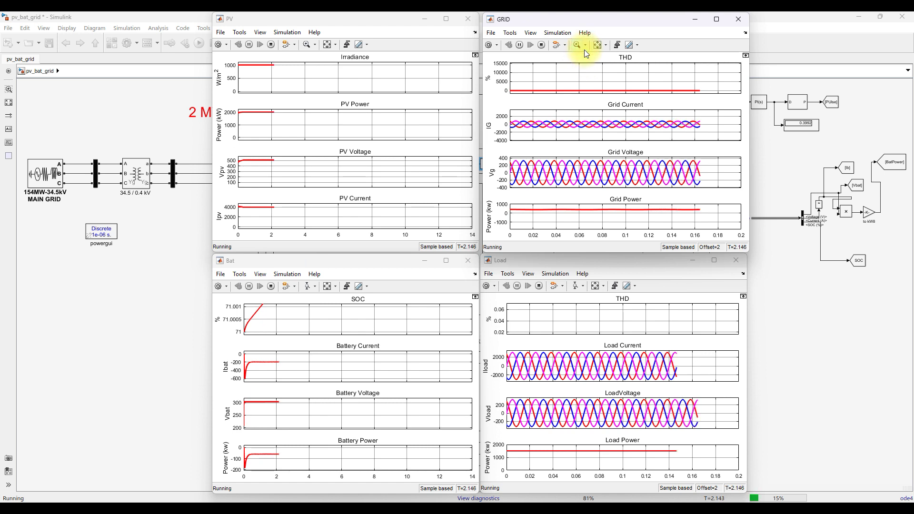
# Step: Zoom vertically into the Grid Power trace, then autoscale the axes of the GRID and Load scopes
pyautogui.click(585, 45)
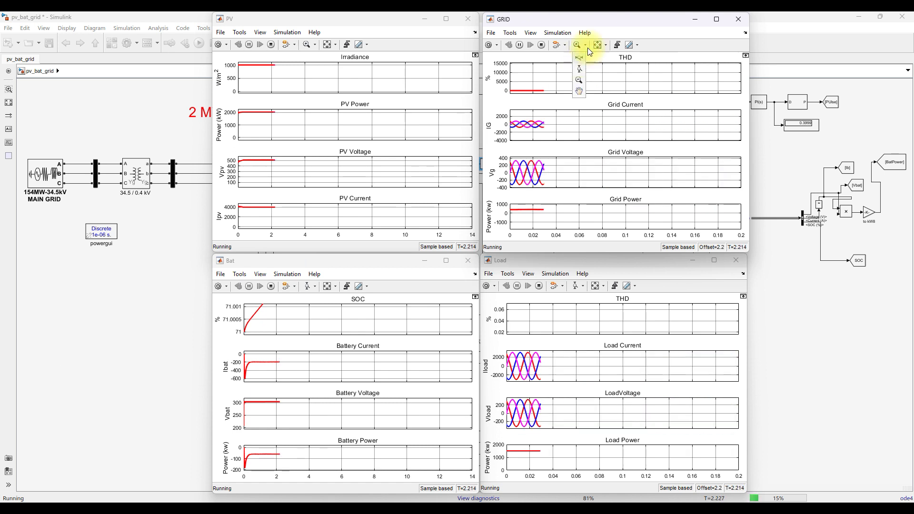
pyautogui.click(579, 69)
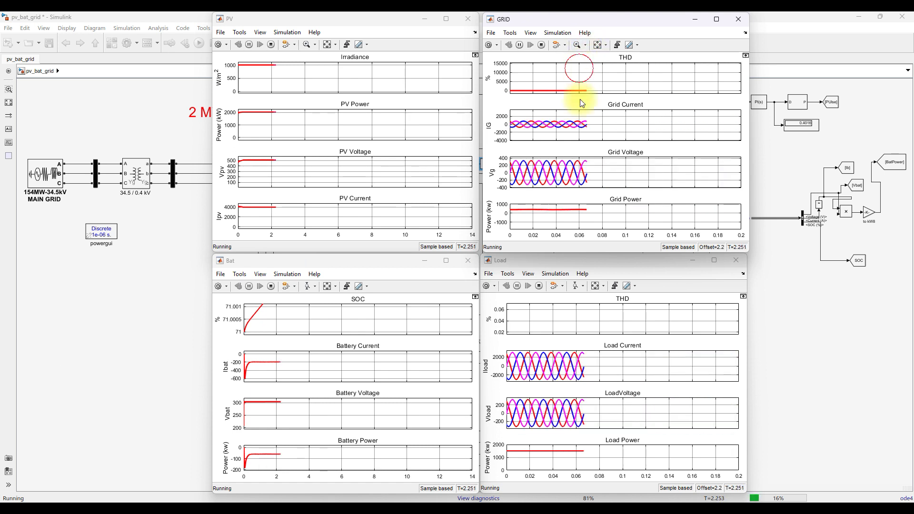
pyautogui.click(572, 223)
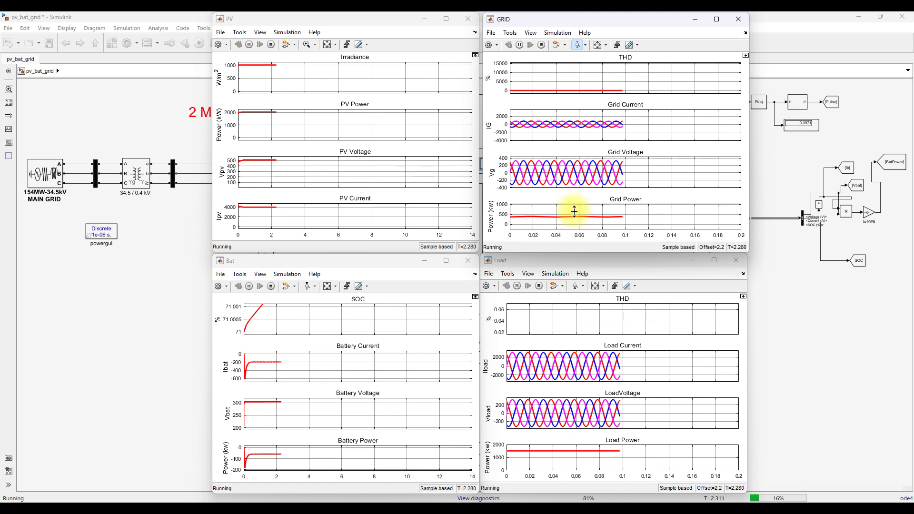
pyautogui.click(574, 238)
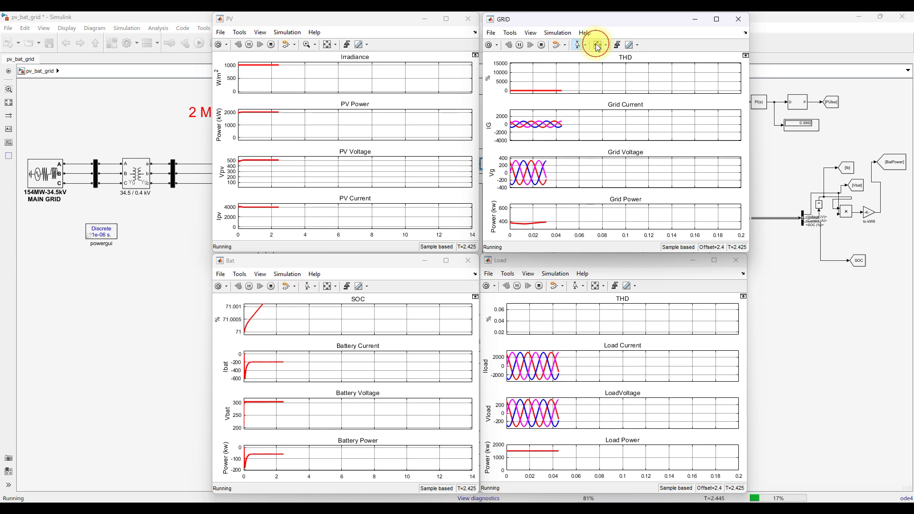
pyautogui.click(595, 286)
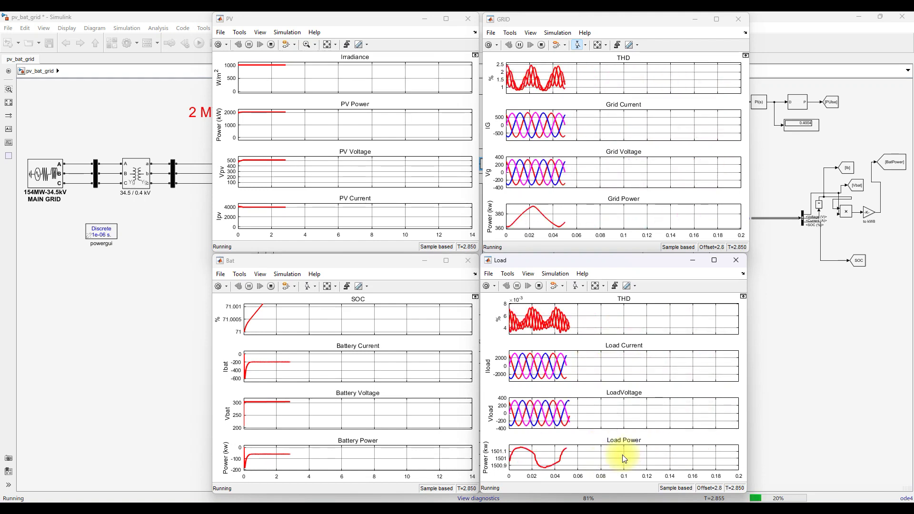
# Step: Set the PV array's irradiance constant to 500 and mark the irradiance, power and current traces in the PV scope
pyautogui.click(164, 260)
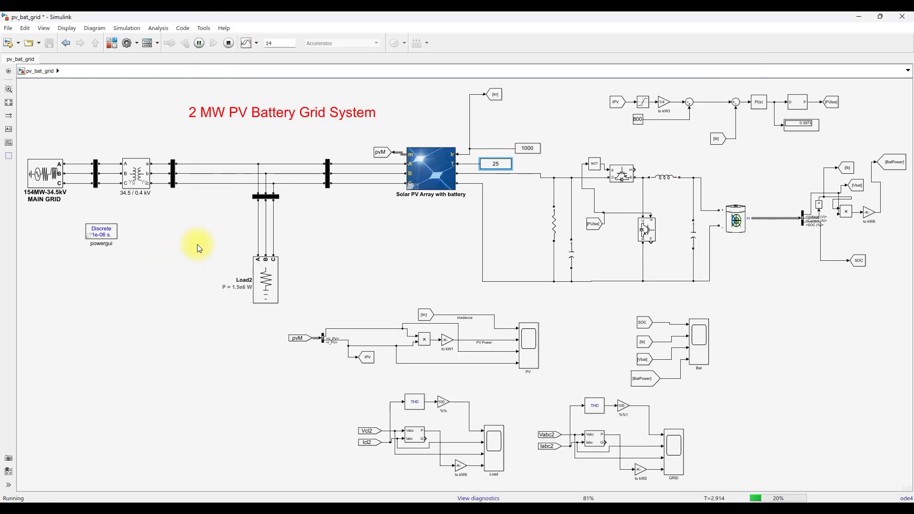
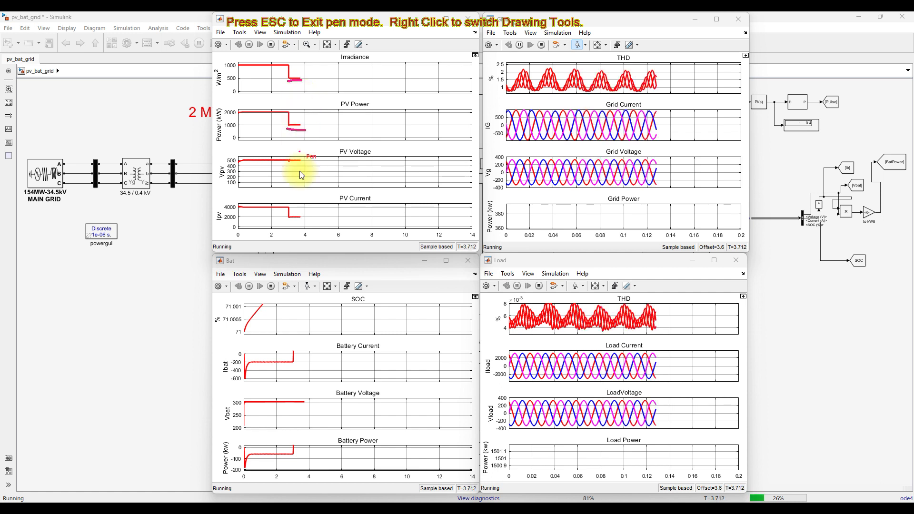
pyautogui.moveTo(299, 225); pyautogui.dragTo(305, 224)
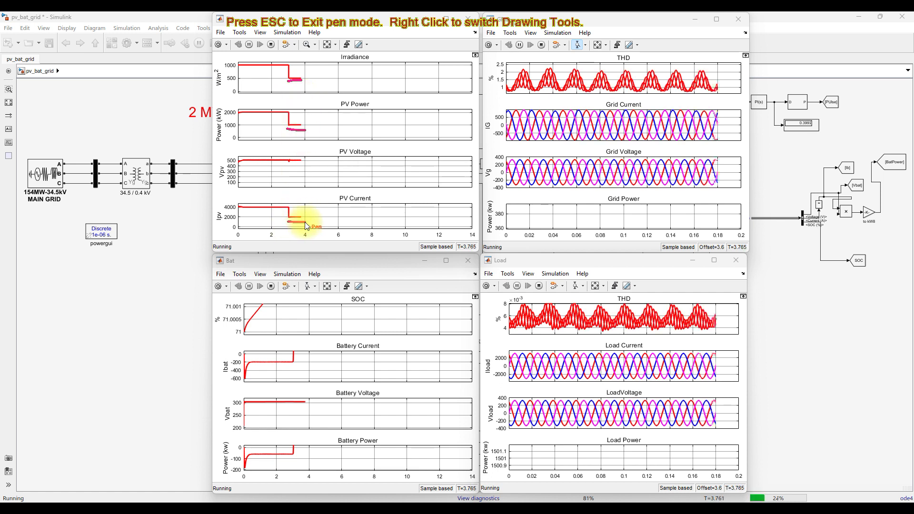
pyautogui.press('Escape')
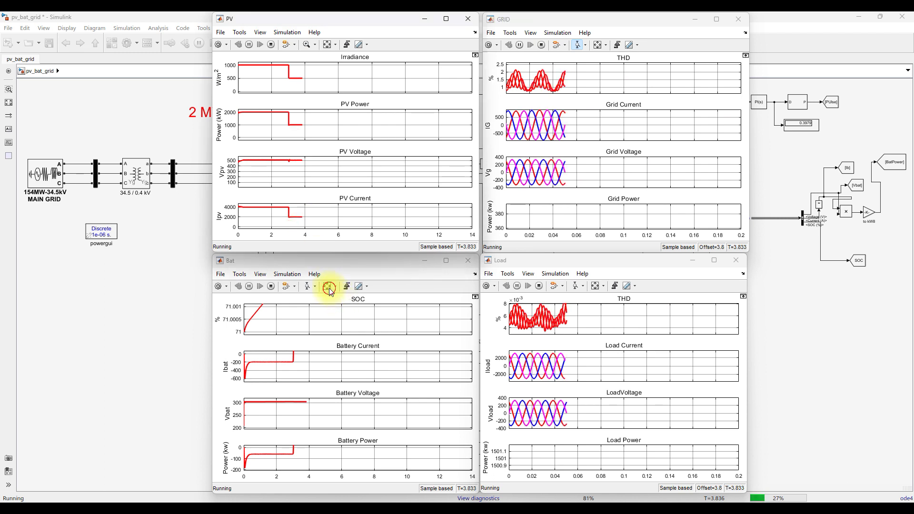
# Step: Autoscale the Bat scope's axes and point out the Battery Power trace with the screen pen
pyautogui.click(327, 286)
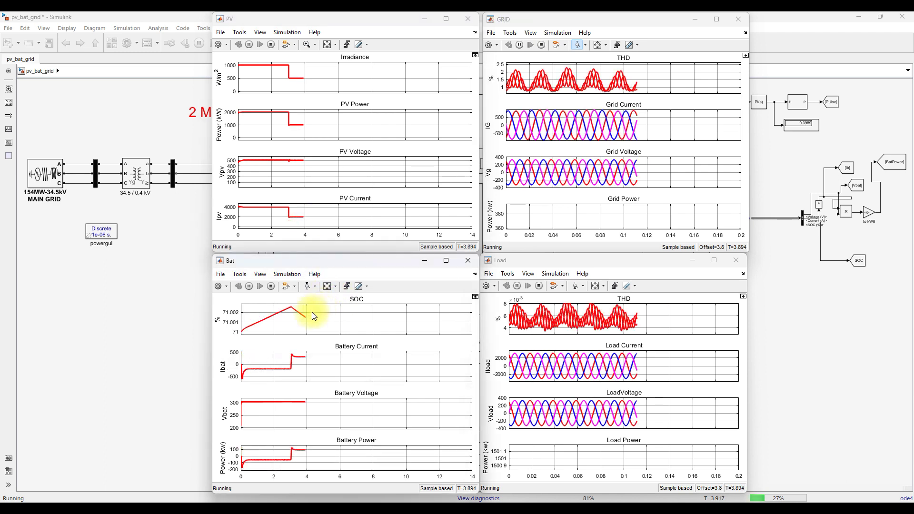
pyautogui.press('F9')
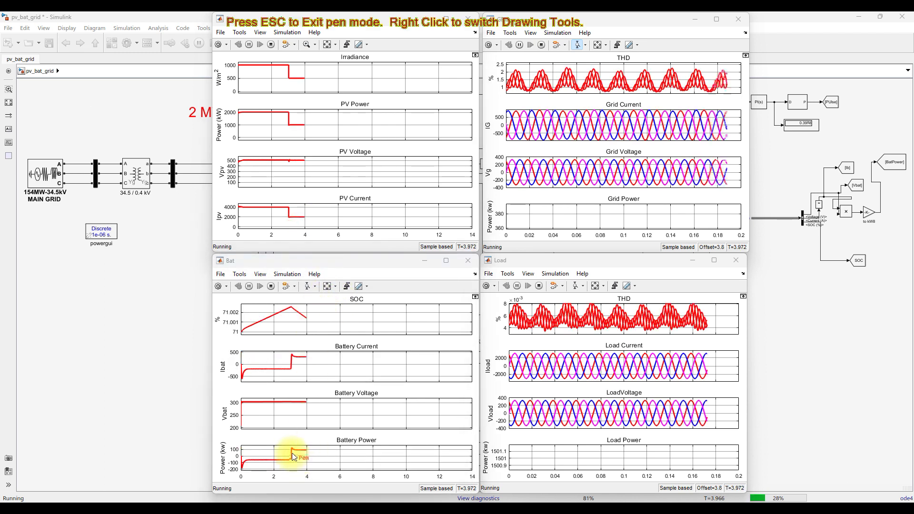
pyautogui.moveTo(293, 455); pyautogui.dragTo(303, 458)
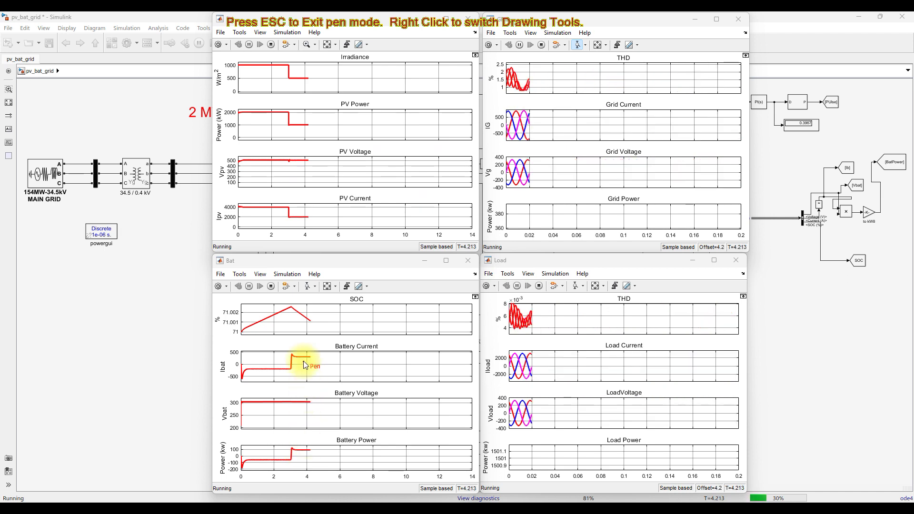
pyautogui.press('Escape')
# Step: Zoom vertically into the Battery Current trace in the Bat scope to read its level
pyautogui.click(308, 286)
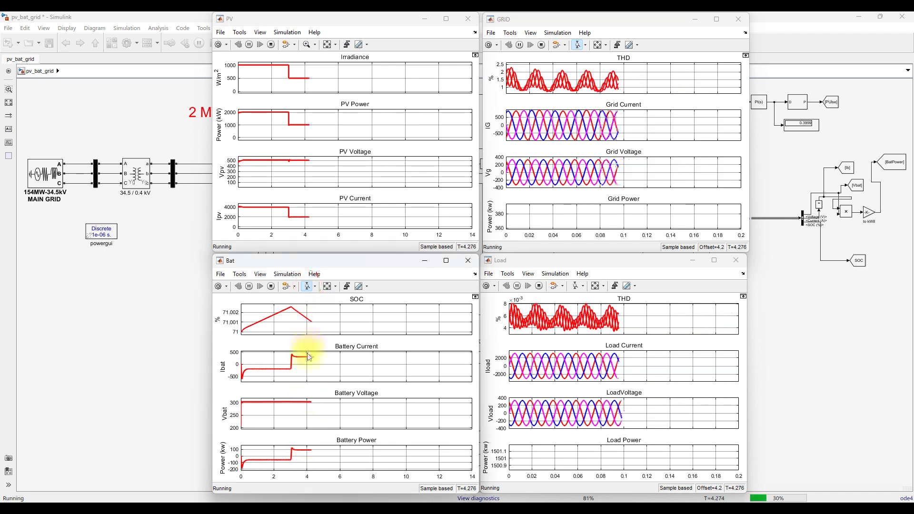
pyautogui.click(308, 352)
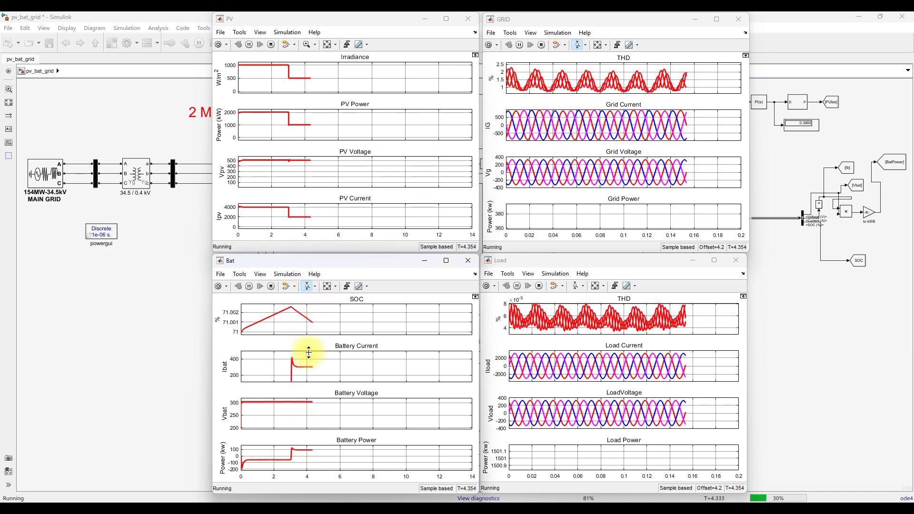
pyautogui.click(311, 361)
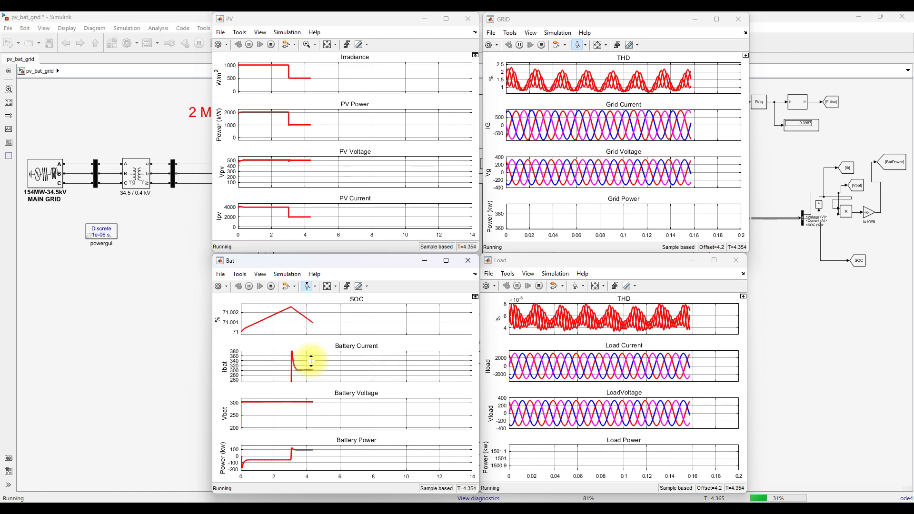
# Step: Autoscale the axes of the Bat, GRID and Load scopes to examine the response at 500 irradiance
pyautogui.click(327, 286)
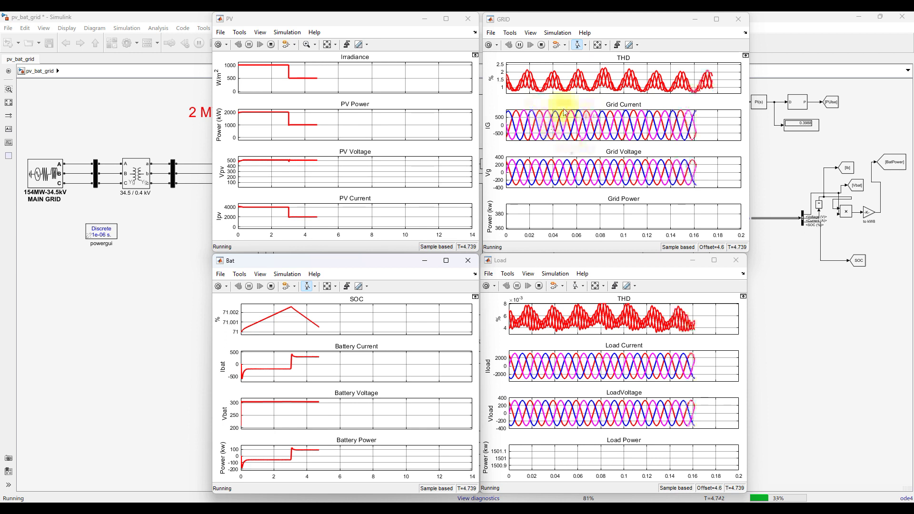
pyautogui.click(598, 45)
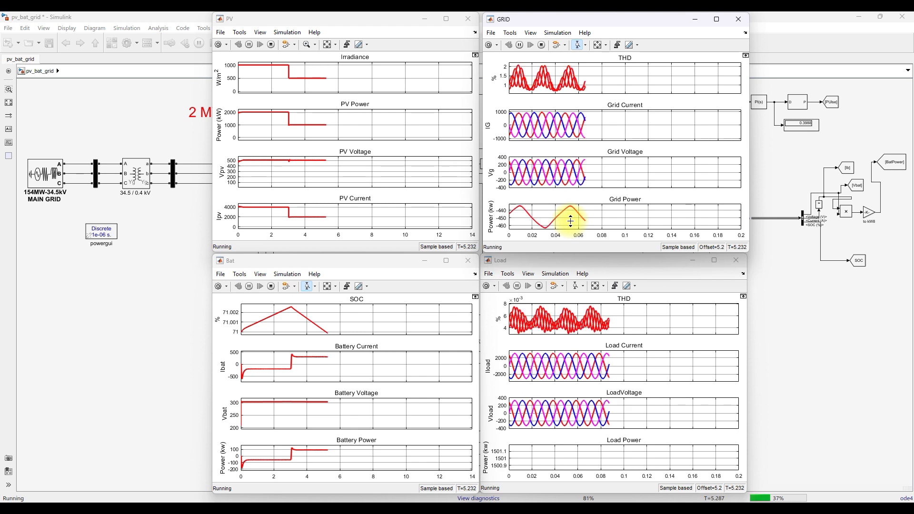
pyautogui.click(595, 287)
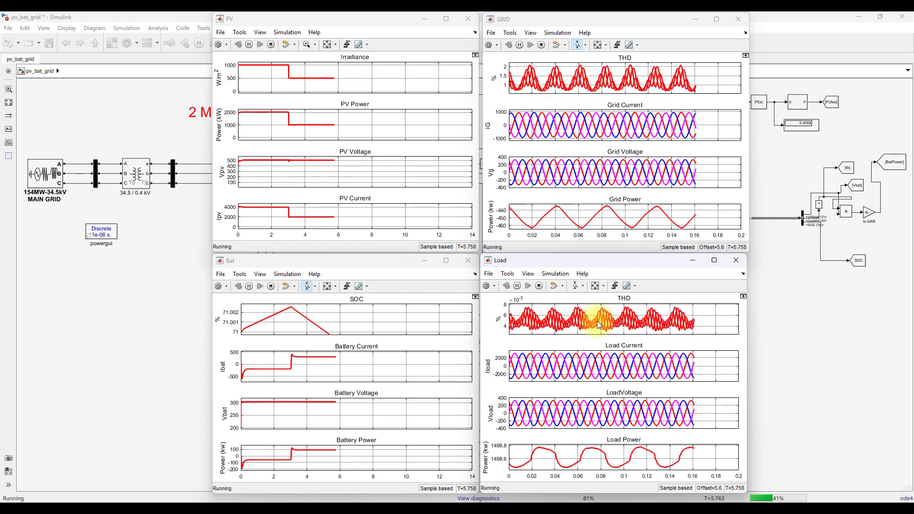
# Step: Set the PV array's irradiance constant to 50 while the simulation keeps running
pyautogui.click(209, 210)
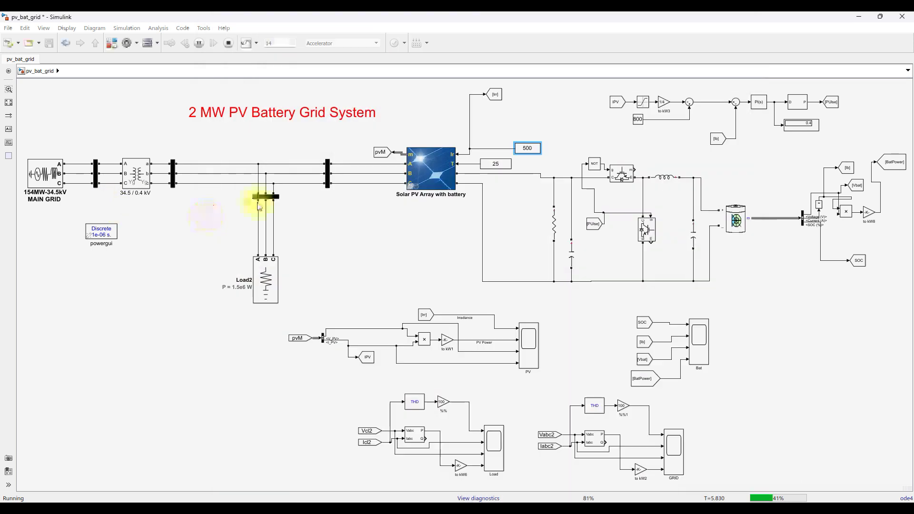
pyautogui.doubleClick(527, 148)
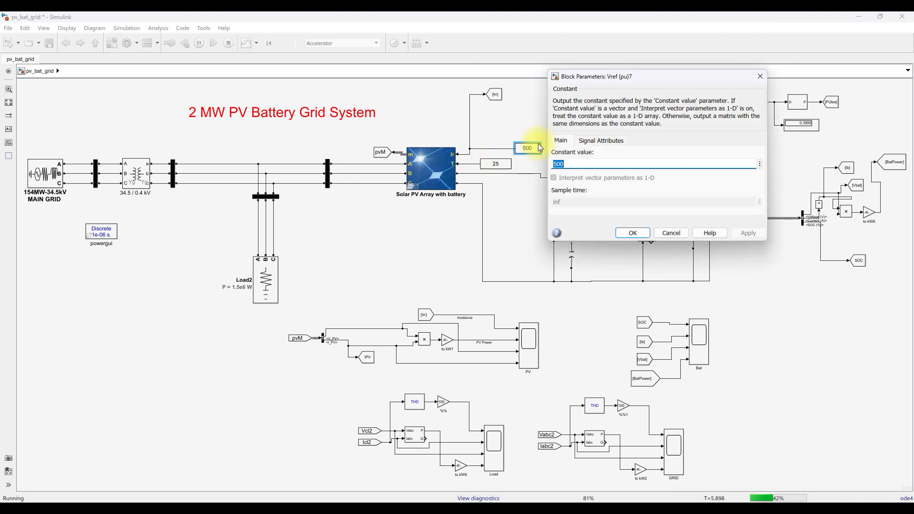
pyautogui.write('50')
pyautogui.press('Escape')
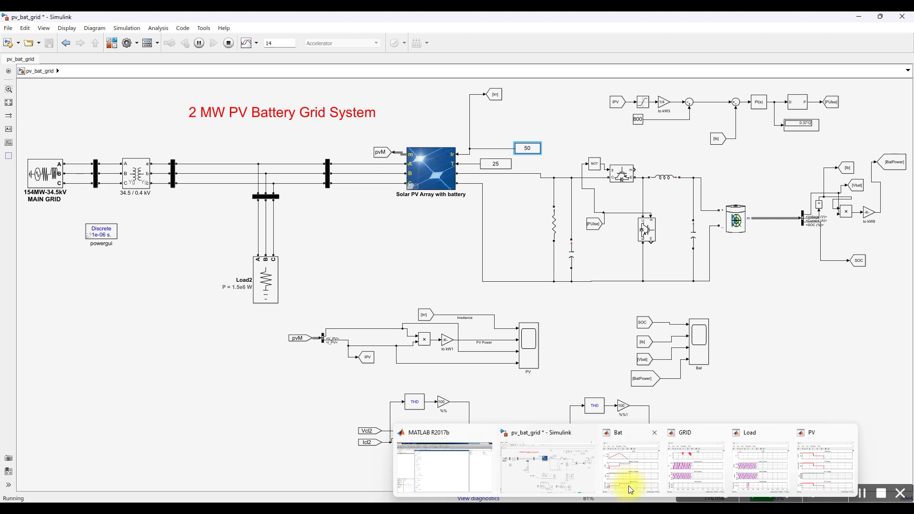
# Step: Bring the Bat, GRID, Load and PV scope windows back in front of the model
pyautogui.click(633, 490)
pyautogui.click(637, 499)
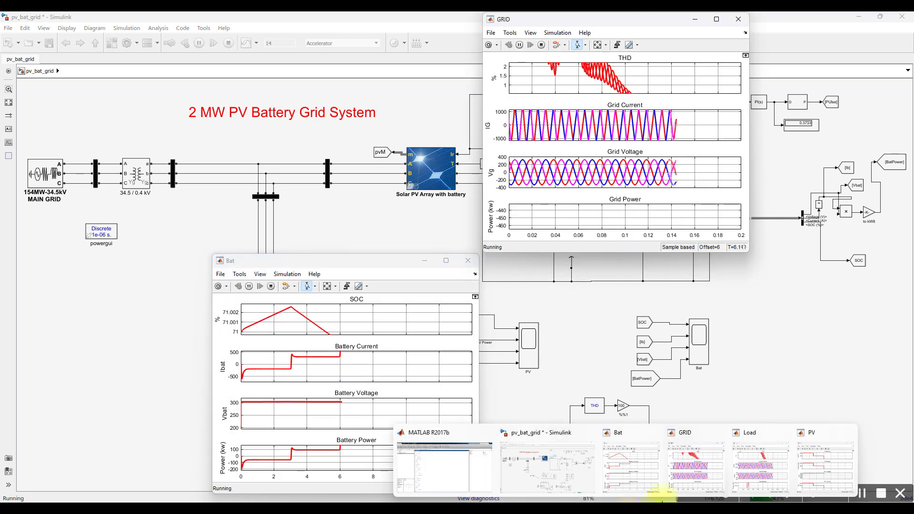
pyautogui.click(739, 472)
pyautogui.moveTo(673, 500)
pyautogui.click(828, 467)
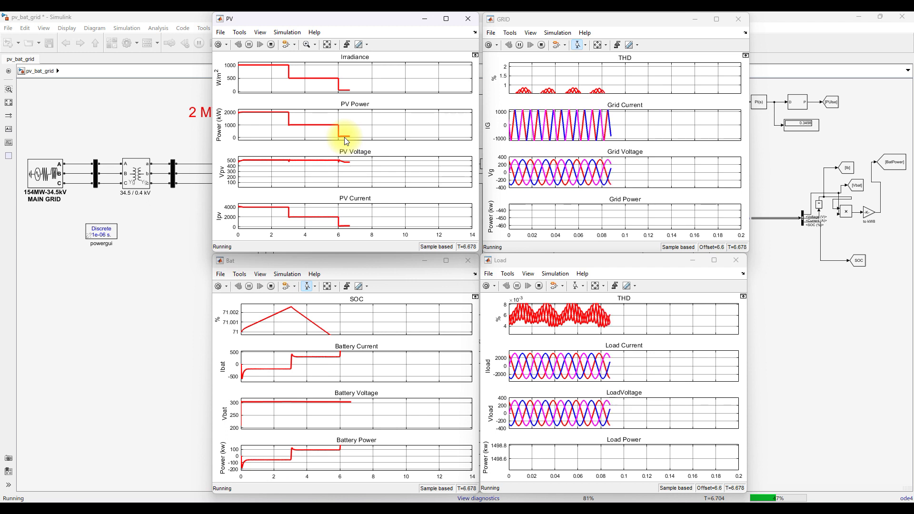
# Step: Zoom vertically into the PV Power trace to read its level, then autoscale all the PV scope's axes
pyautogui.click(315, 45)
pyautogui.click(308, 73)
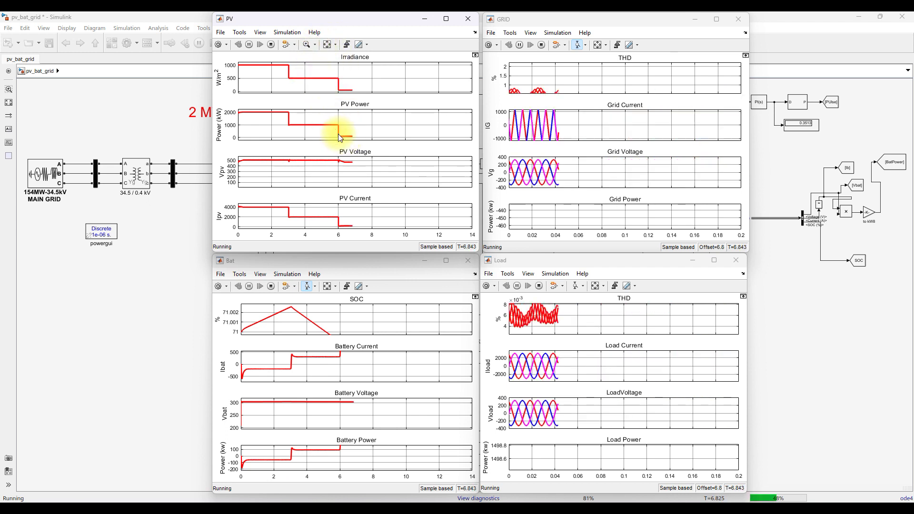
pyautogui.click(349, 133)
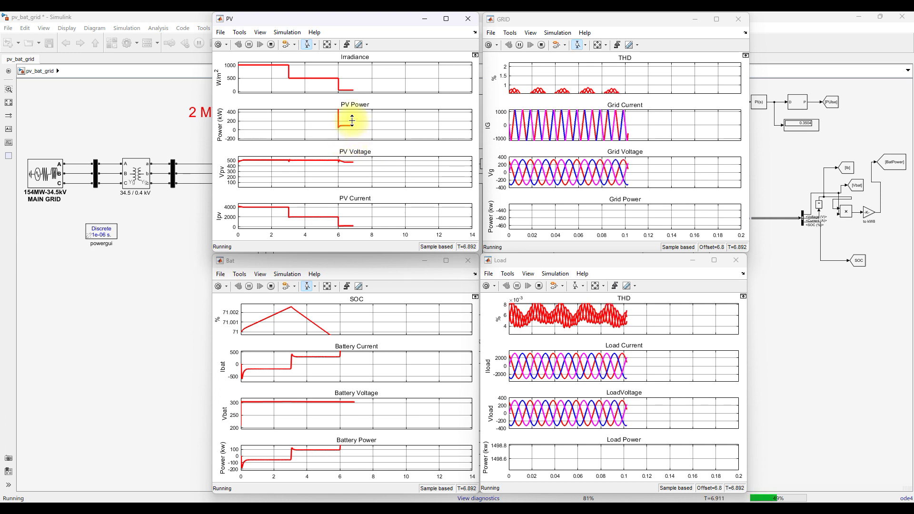
pyautogui.click(354, 134)
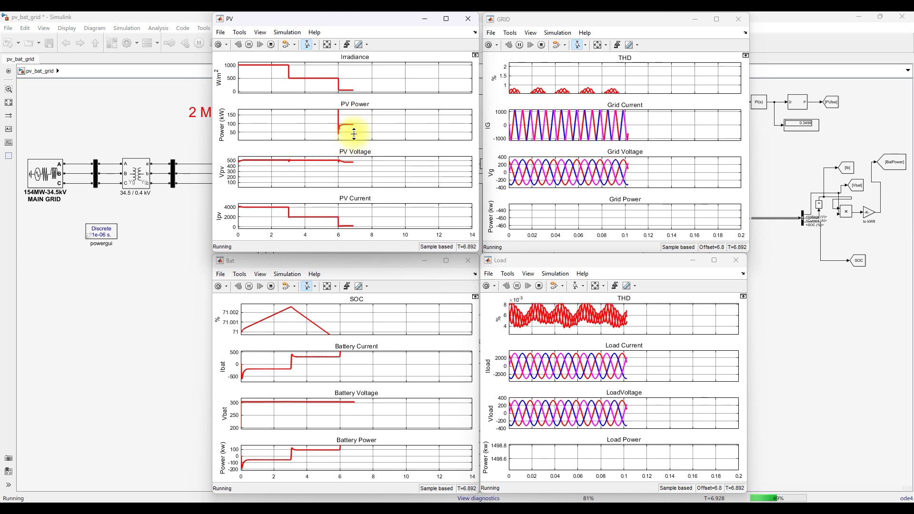
pyautogui.click(327, 46)
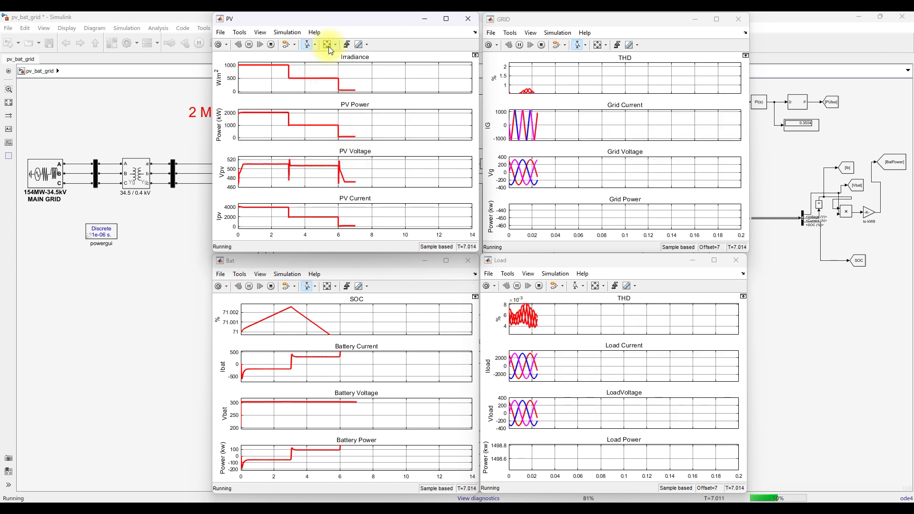
# Step: Autoscale the axes of the Bat, GRID and Load scopes to examine the response at 50 irradiance
pyautogui.click(326, 286)
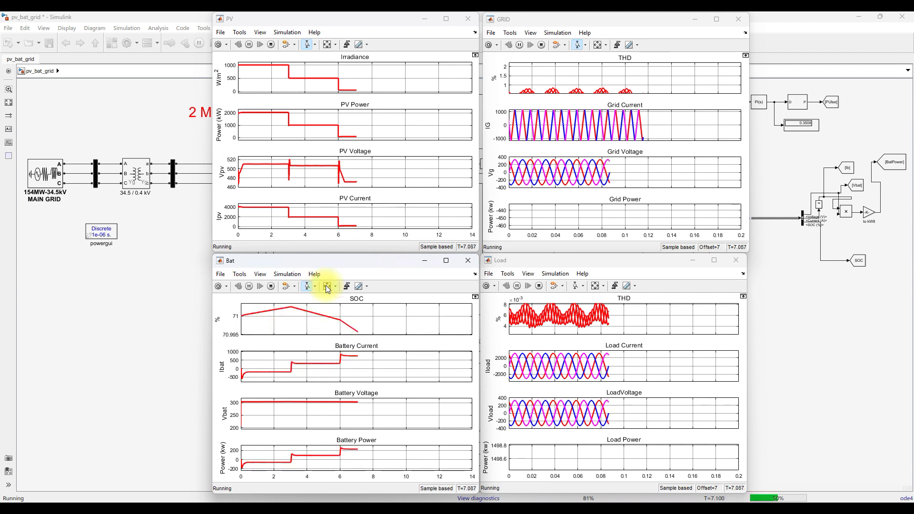
pyautogui.click(599, 46)
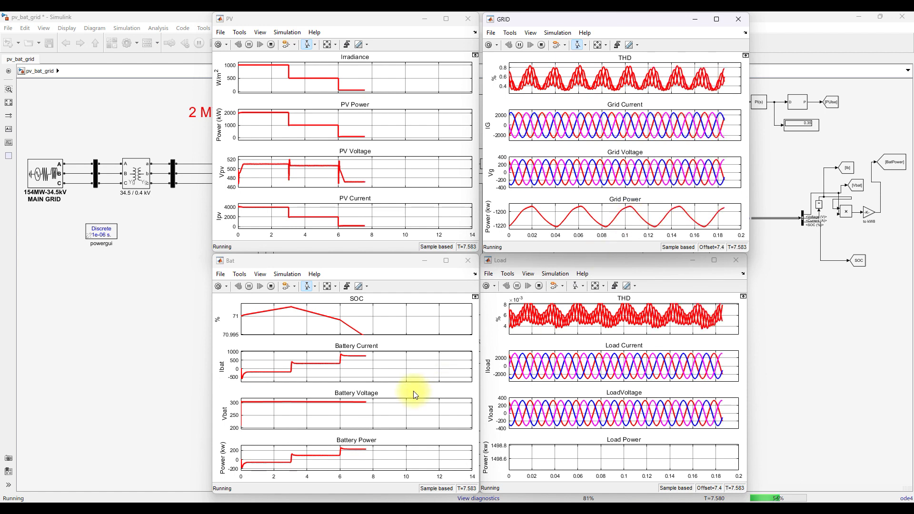
pyautogui.click(595, 286)
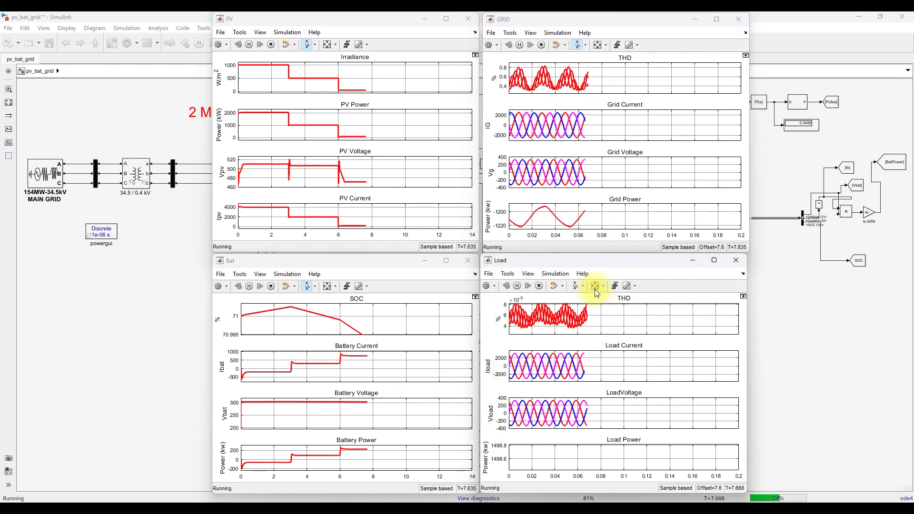